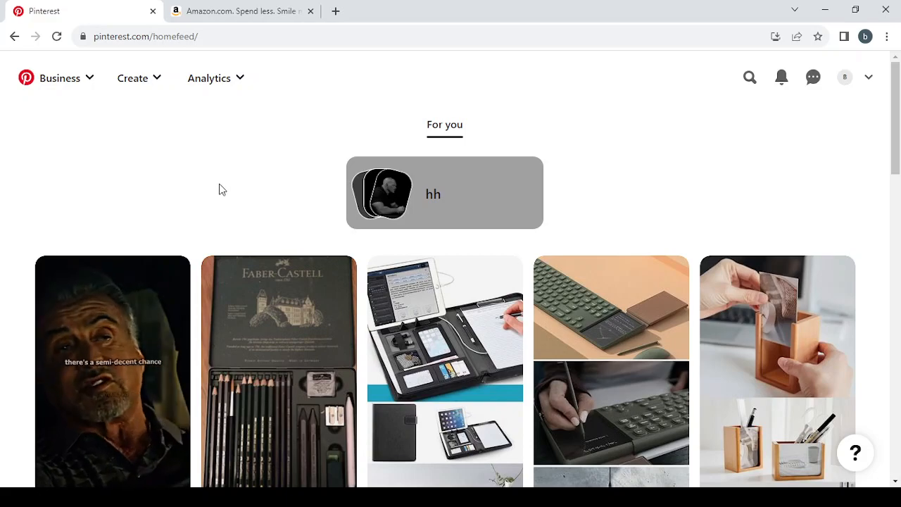
Search Pinterest for "Childcare and Parenting Services".
click(244, 7)
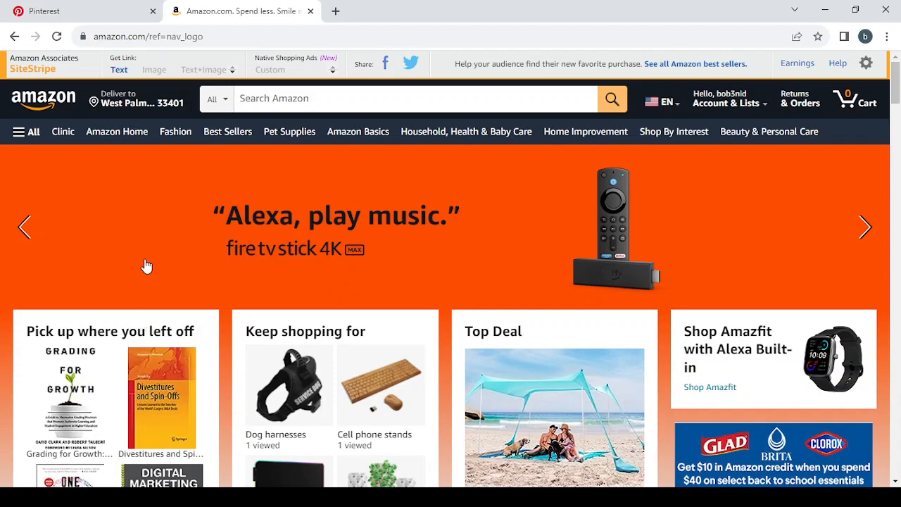
click(118, 7)
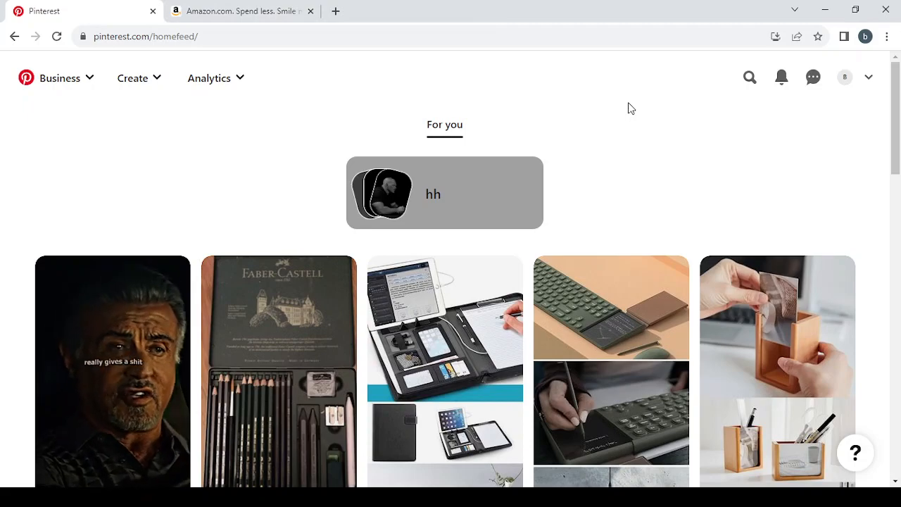
click(749, 77)
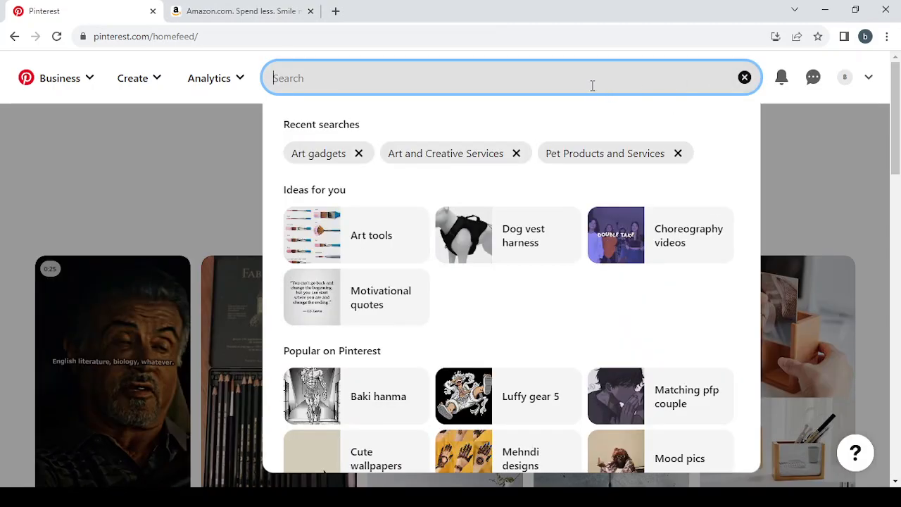
text(Childcare and Parenting Services)
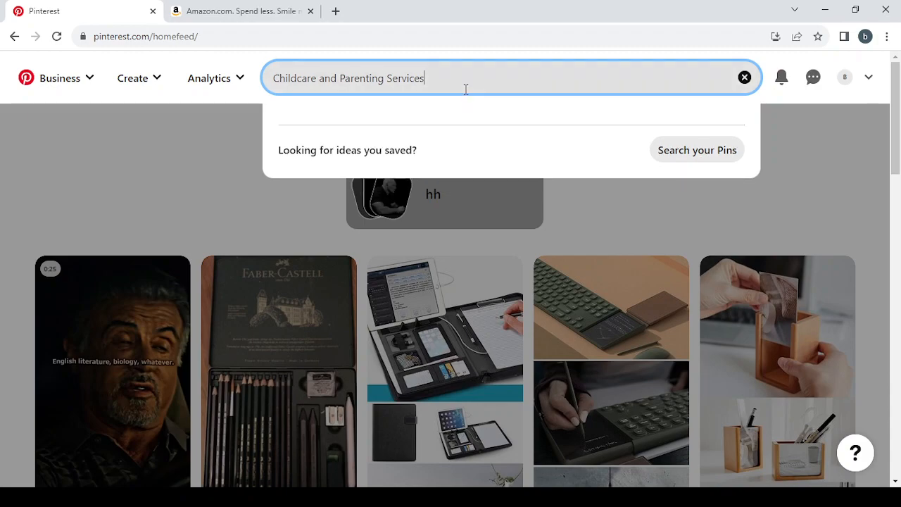
key(Return)
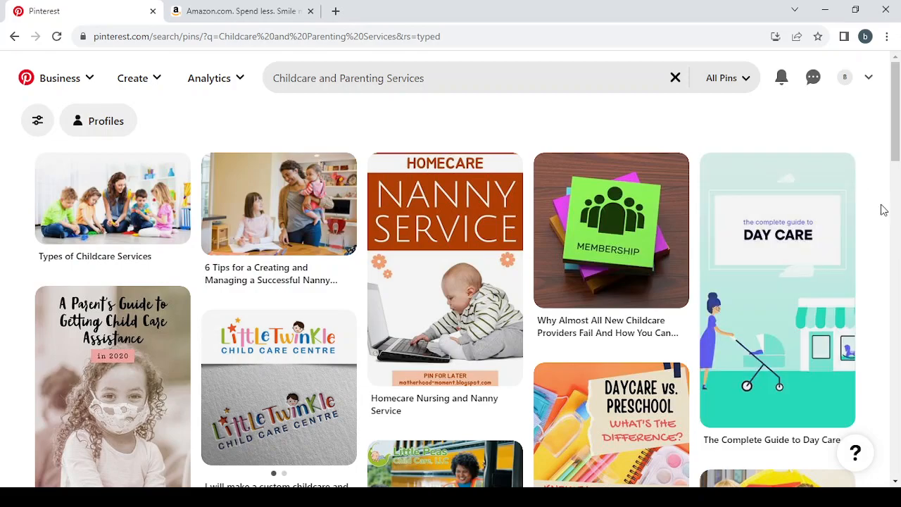
Browse the childcare and parenting pins in the search results for one suitable to reuse.
scroll(883, 209, down, 1)
scroll(882, 209, down, 5)
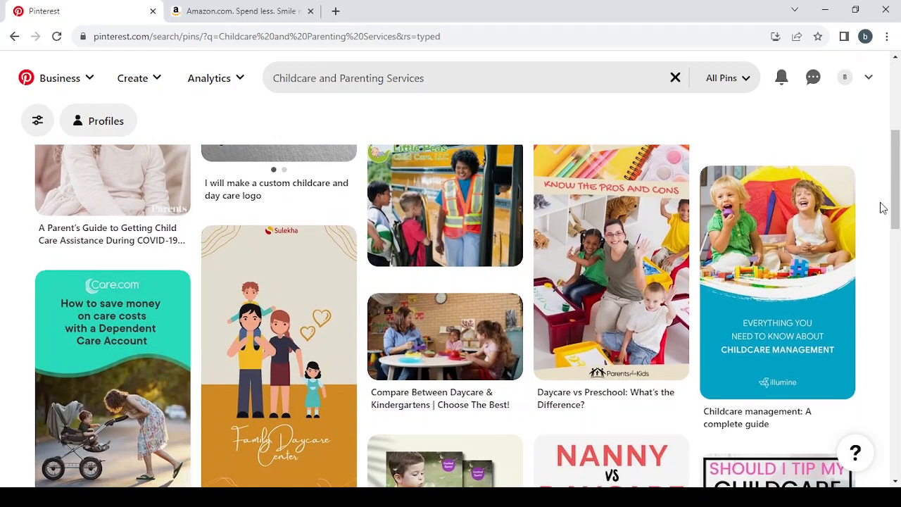
scroll(882, 208, up, 1)
scroll(882, 209, up, 5)
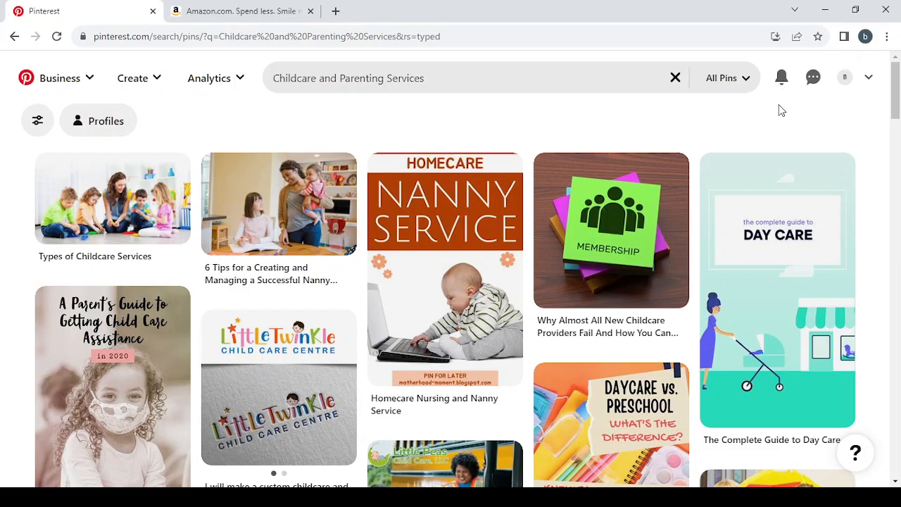
scroll(878, 176, down, 2)
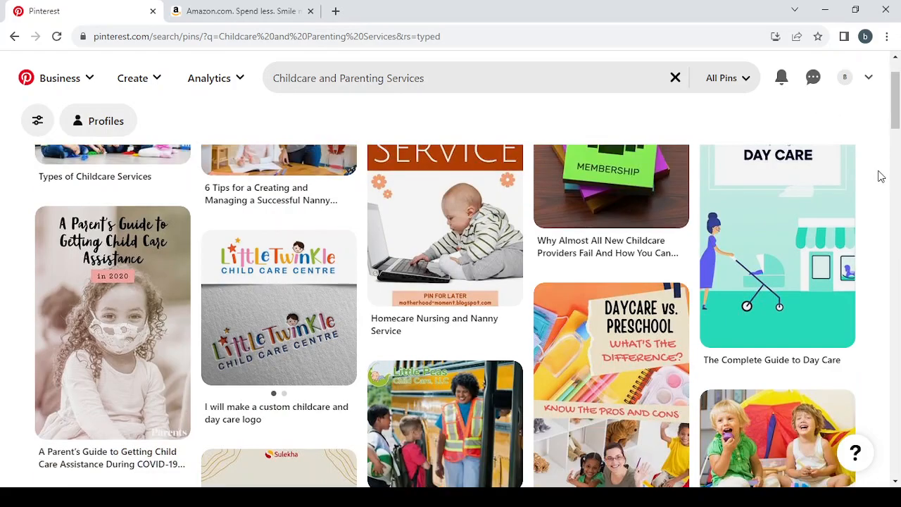
scroll(879, 176, up, 2)
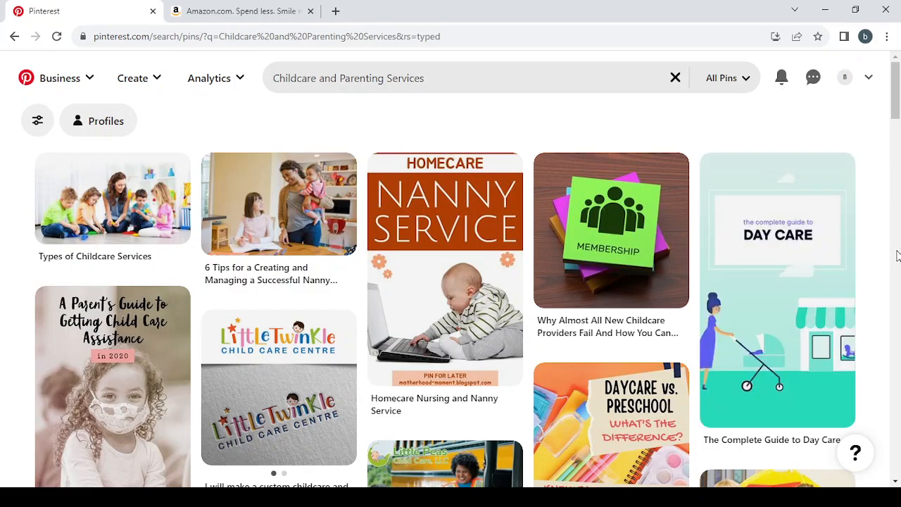
scroll(897, 254, down, 5)
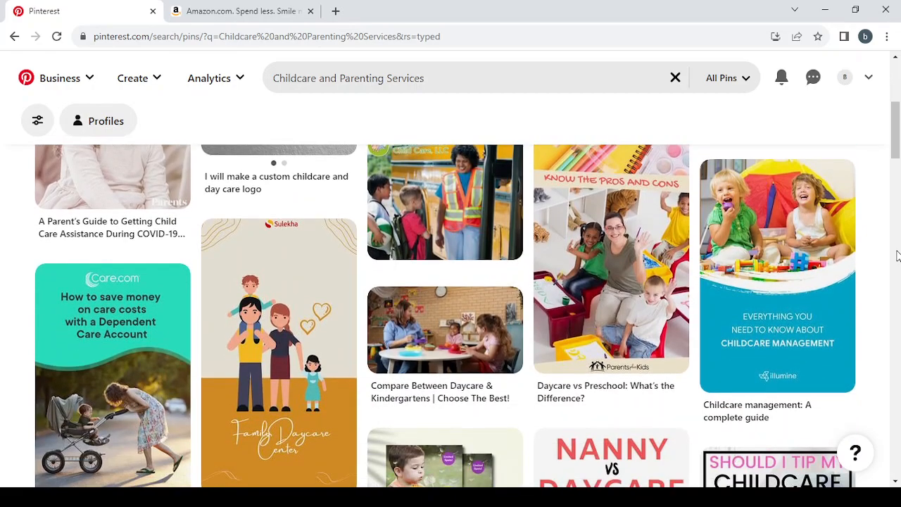
scroll(897, 255, up, 5)
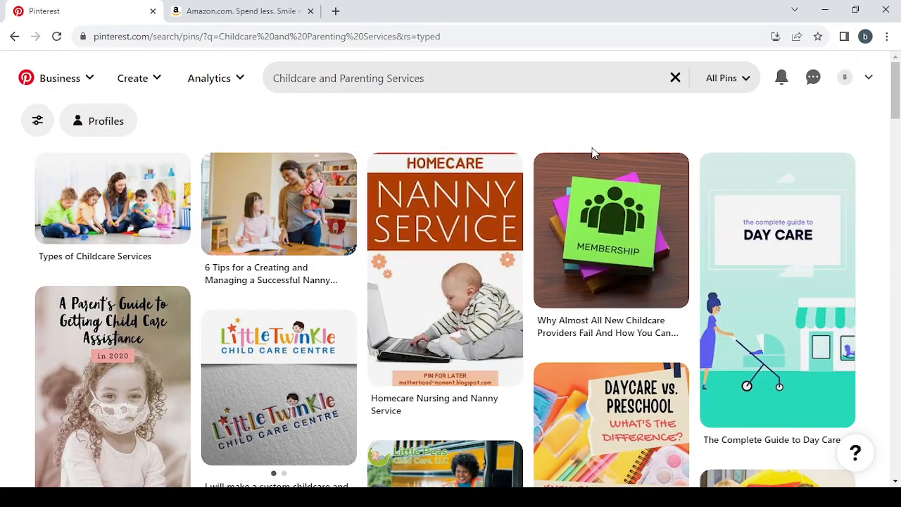
Open the "Types of Childcare Services" pin and download its image.
click(90, 206)
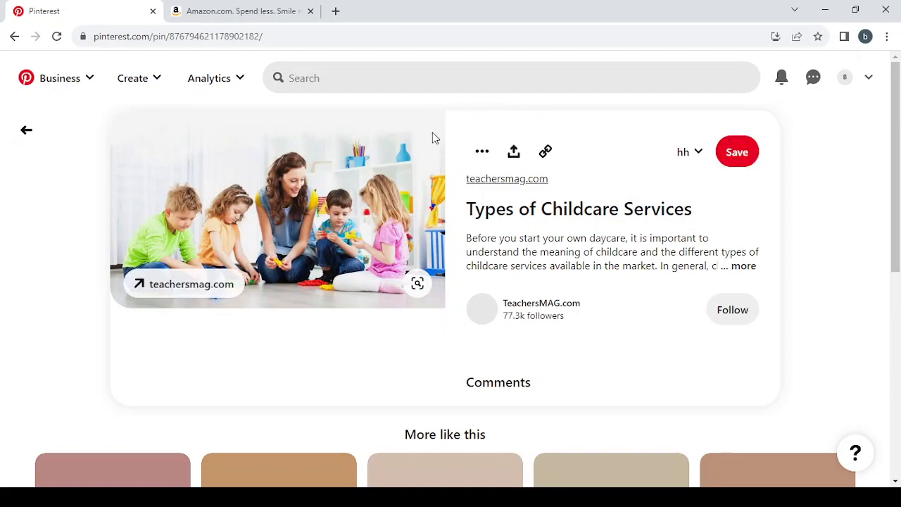
click(482, 152)
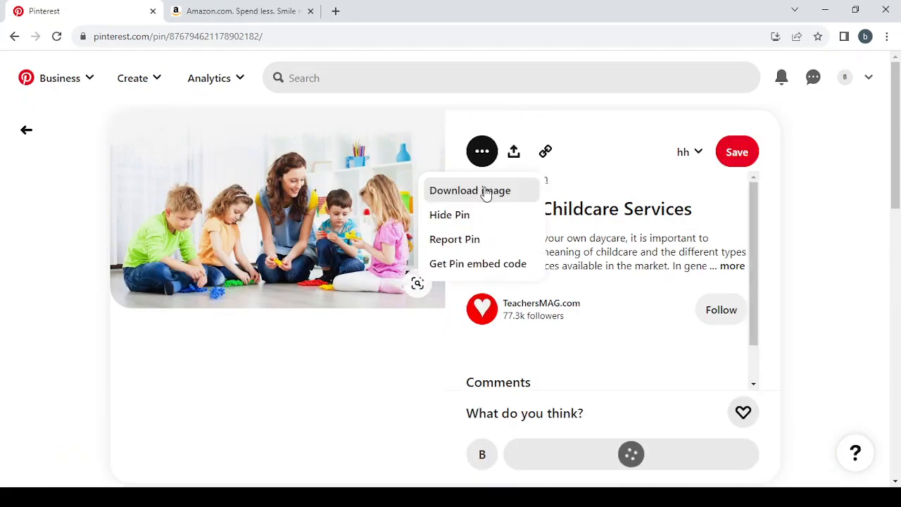
click(487, 191)
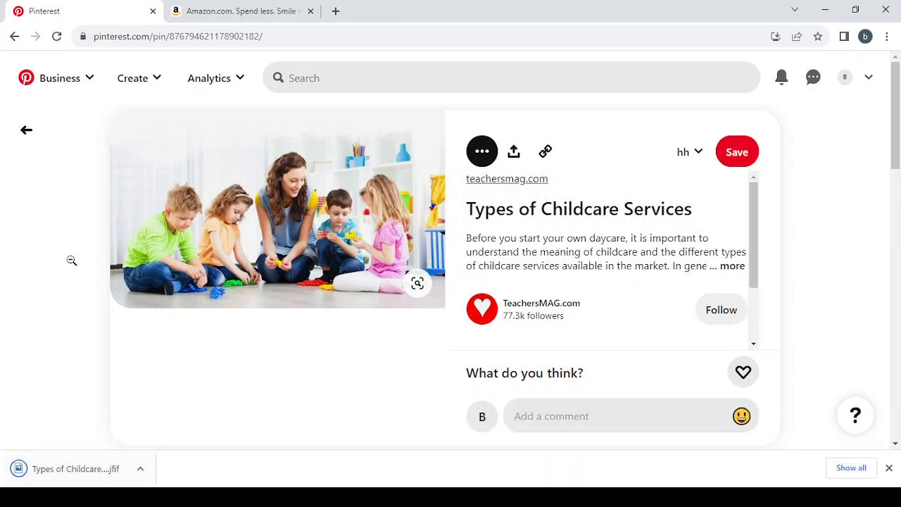
Start a new Idea Pin and upload the downloaded "Types of Childcare" image to it.
click(158, 86)
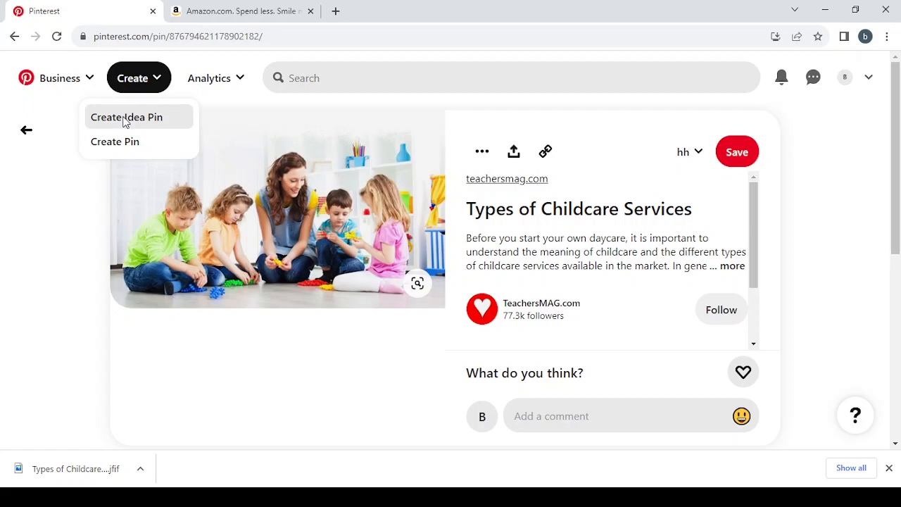
click(145, 127)
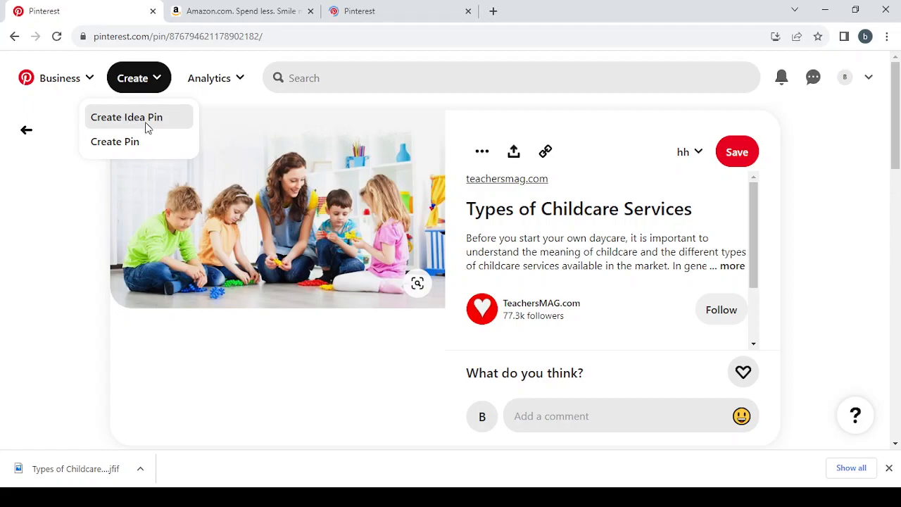
click(403, 6)
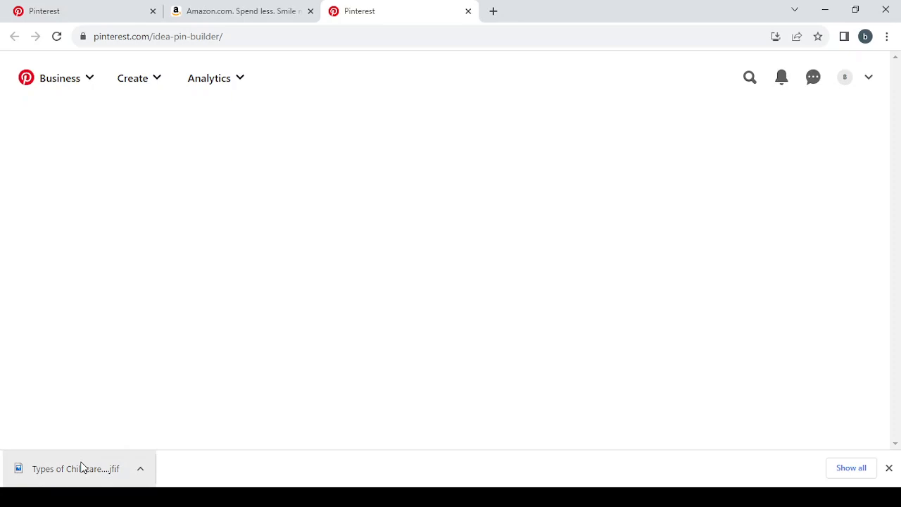
drag(82, 468, 468, 230)
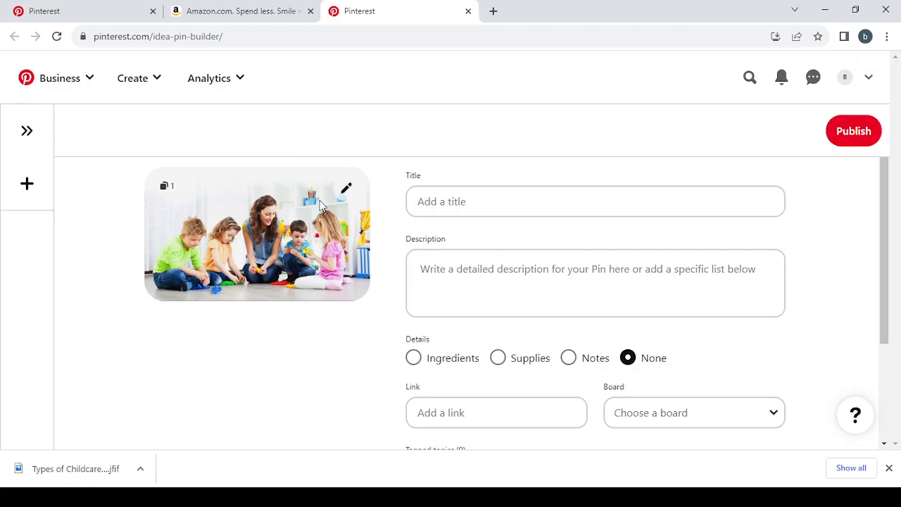
Return to the childcare search results and reopen the "Types of Childcare Services" source pin.
click(469, 201)
drag(78, 6, 133, 6)
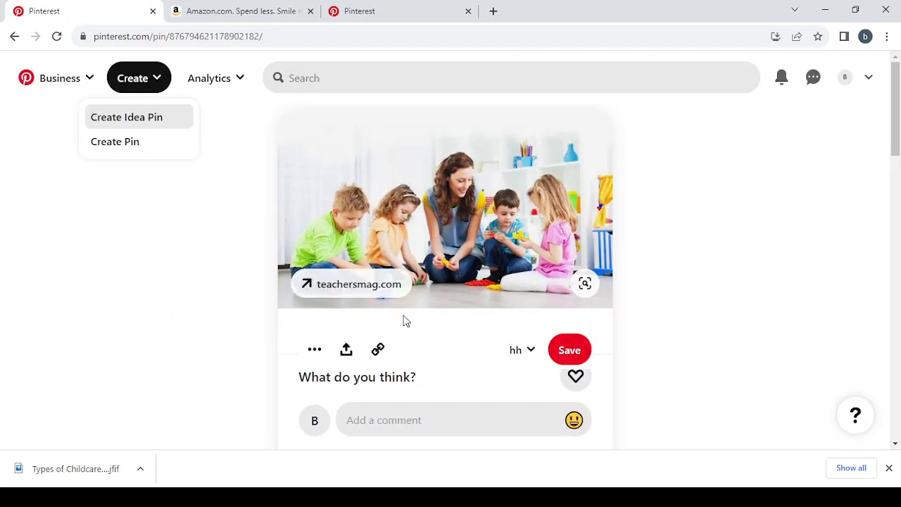
scroll(408, 322, down, 5)
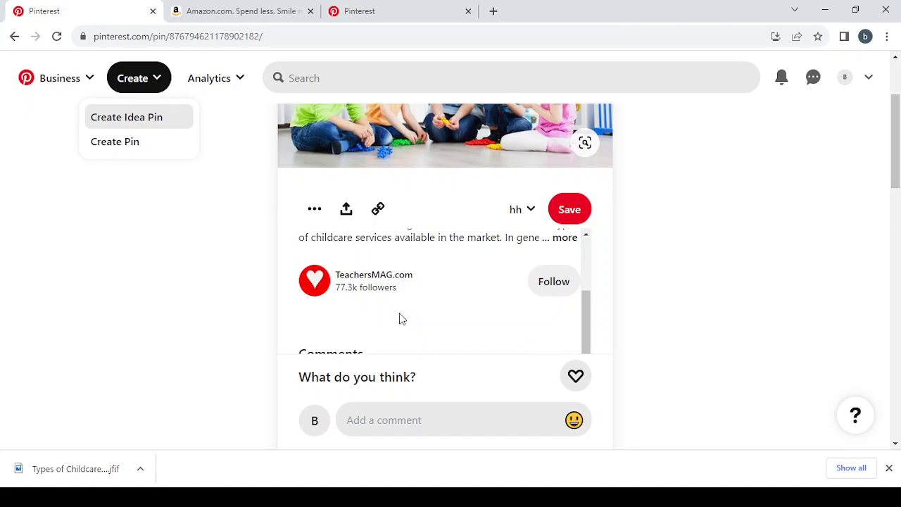
scroll(430, 259, down, 3)
scroll(429, 259, up, 3)
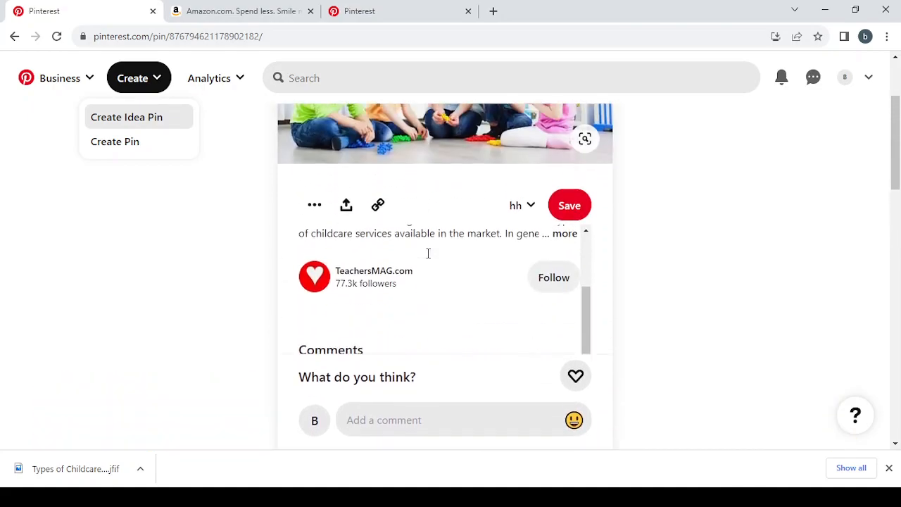
scroll(428, 258, down, 5)
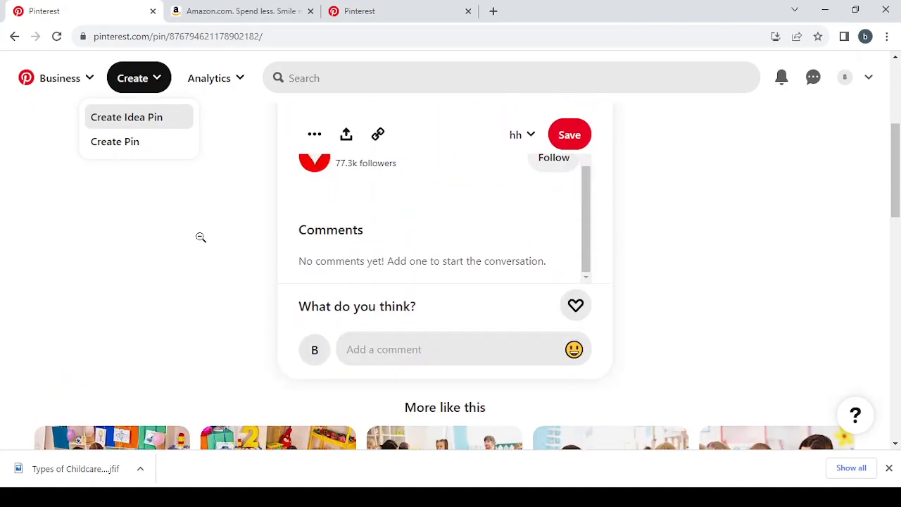
click(244, 225)
key(alt+Left)
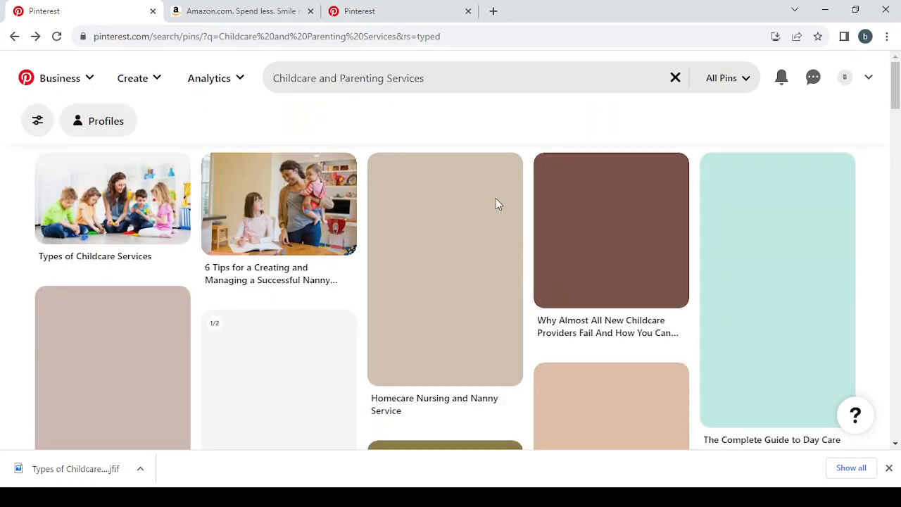
click(136, 197)
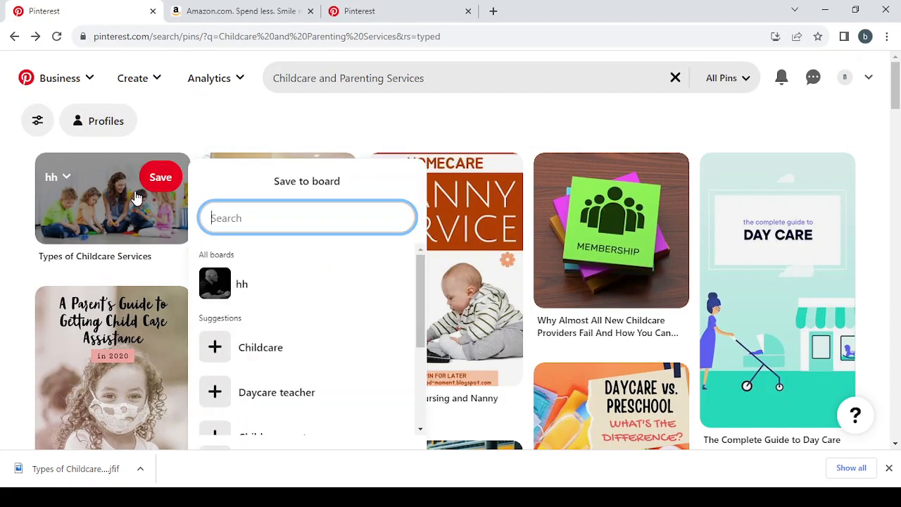
click(101, 204)
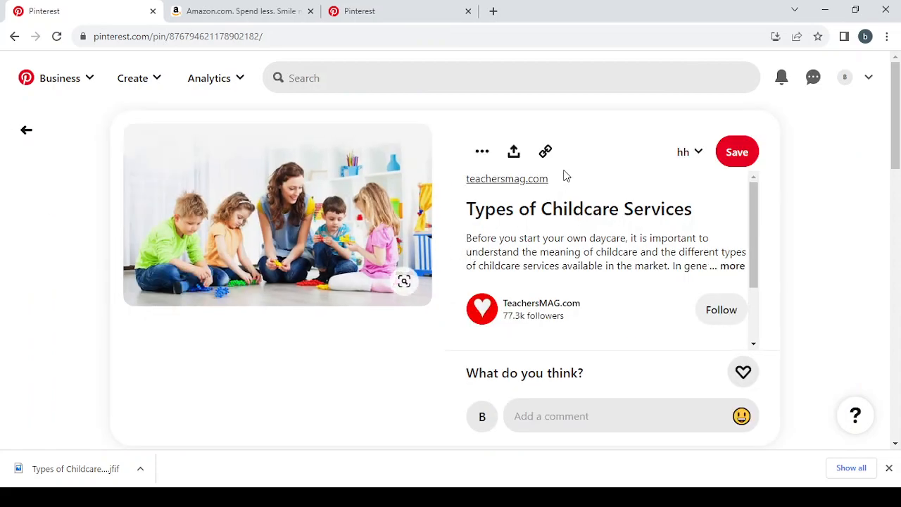
Copy the source pin's title "Types of Childcare Services" into the title of the new Idea Pin.
drag(461, 208, 713, 213)
key(ctrl+c)
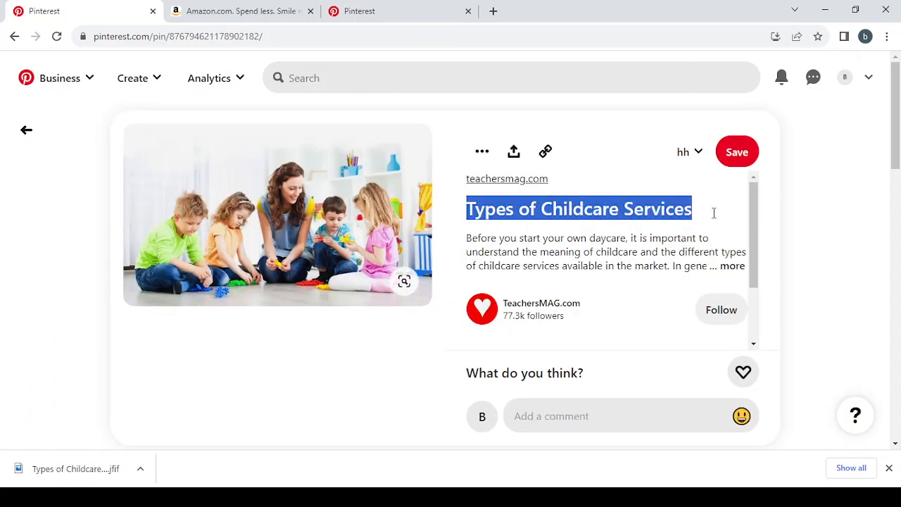
click(412, 9)
key(ctrl+v)
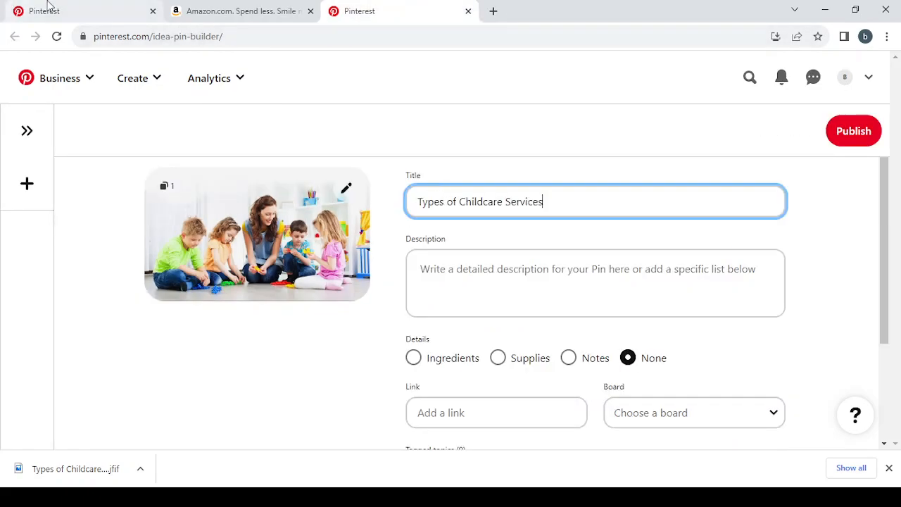
Expand the source pin's description and copy its full text into the Idea Pin's description.
click(68, 7)
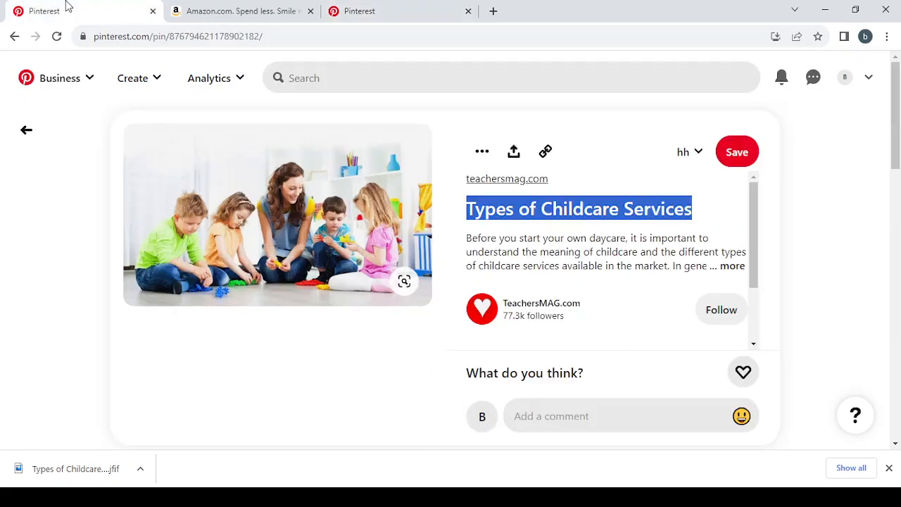
click(731, 266)
drag(463, 234, 640, 287)
key(ctrl+c)
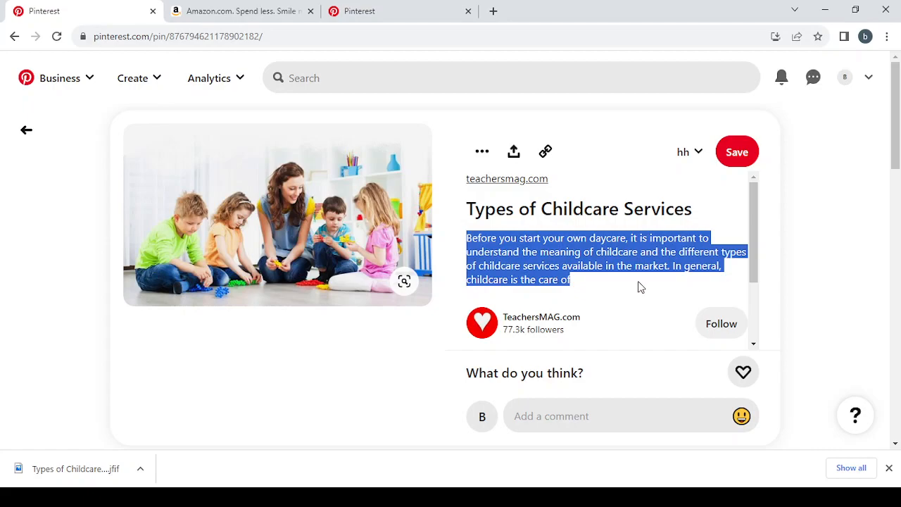
click(373, 6)
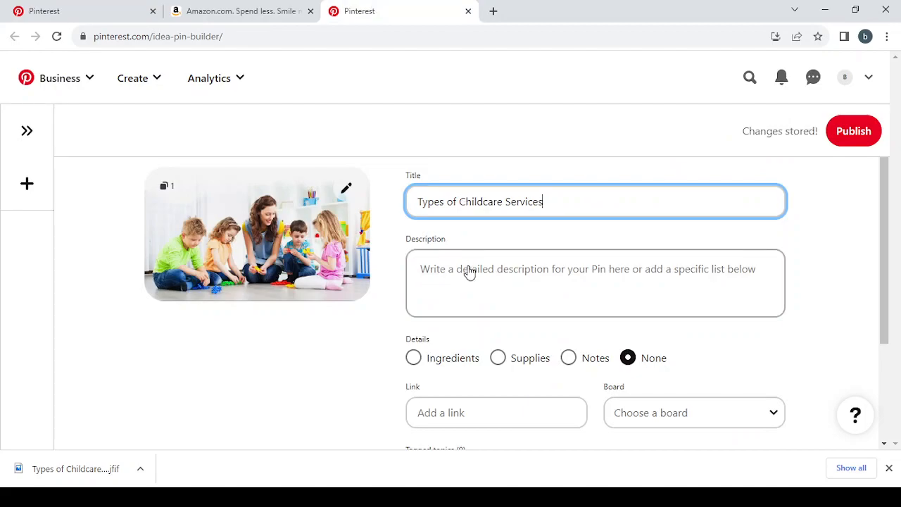
click(470, 272)
key(ctrl+v)
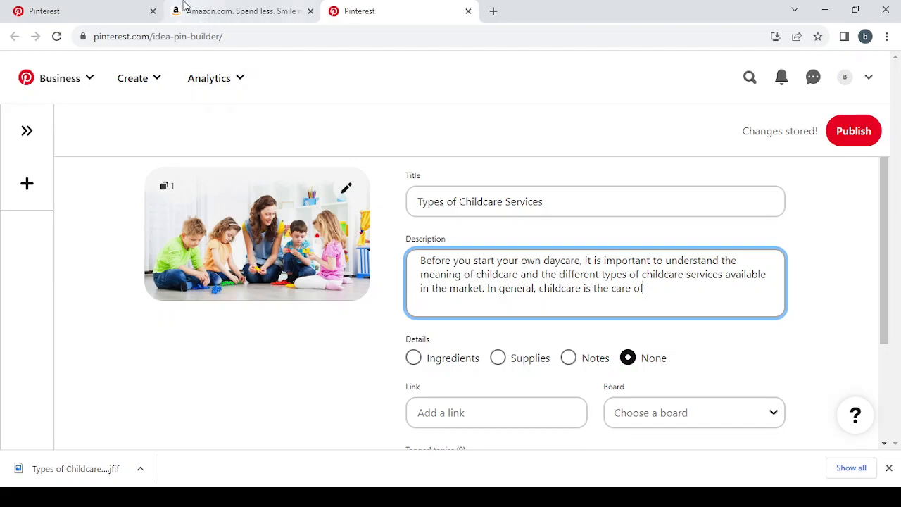
Compare the Idea Pin's title and description with the source pin's details and go to the Idea Pin's empty link field.
click(87, 7)
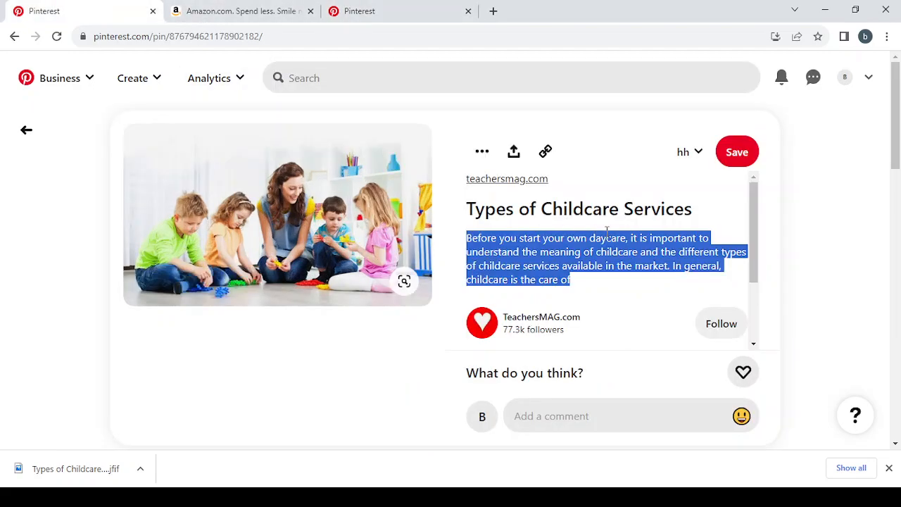
scroll(606, 232, down, 3)
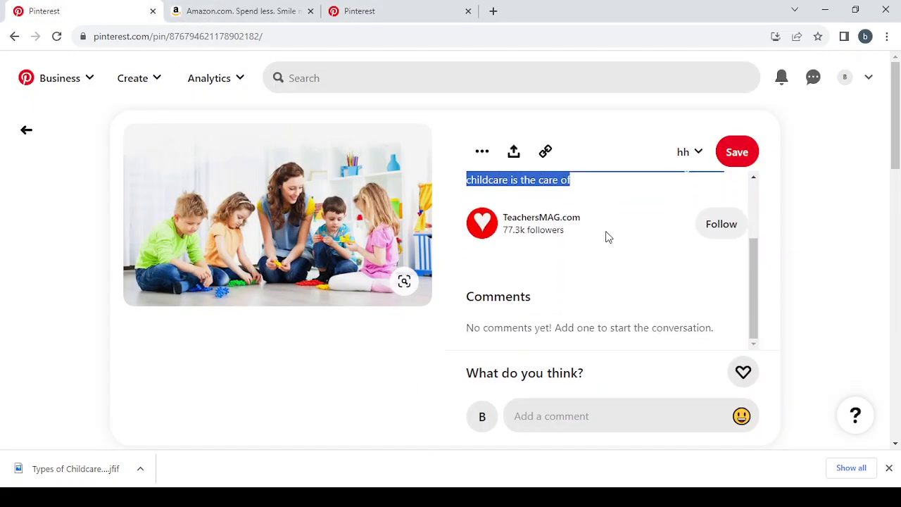
click(380, 8)
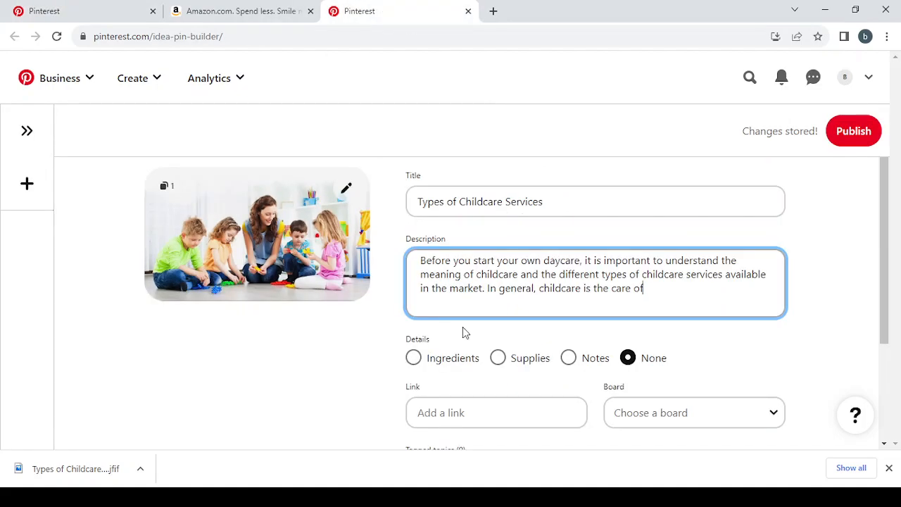
scroll(463, 326, down, 2)
click(467, 282)
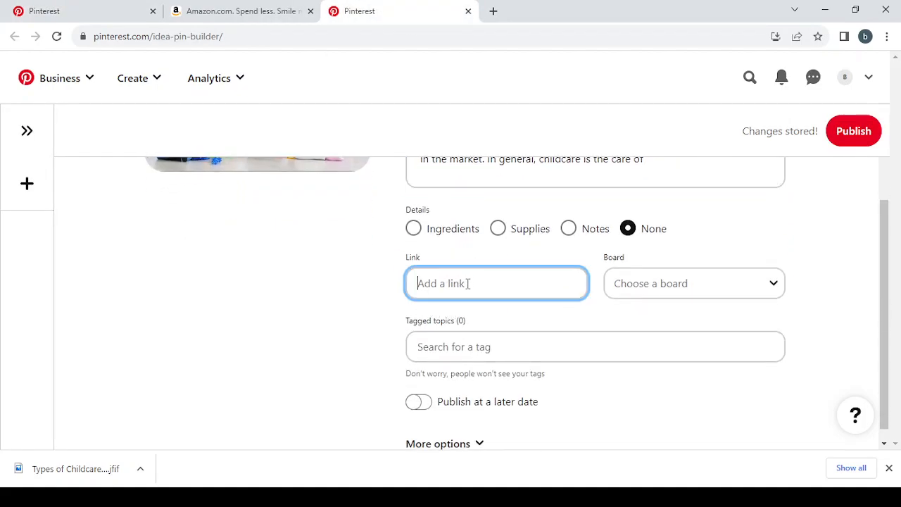
click(238, 5)
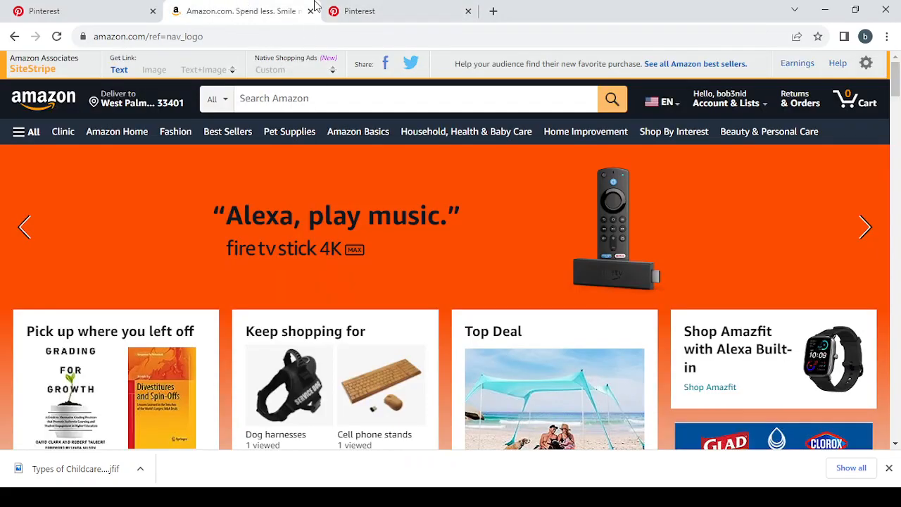
click(365, 6)
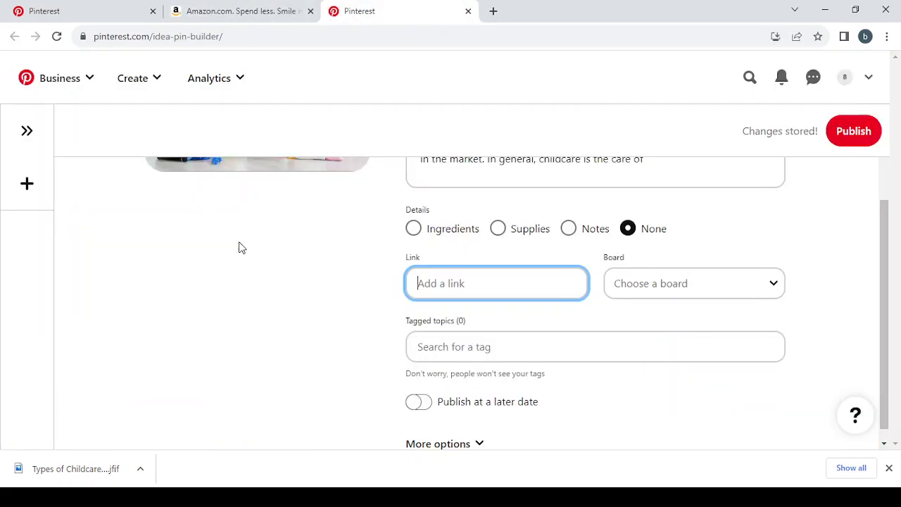
scroll(239, 248, up, 2)
click(56, 6)
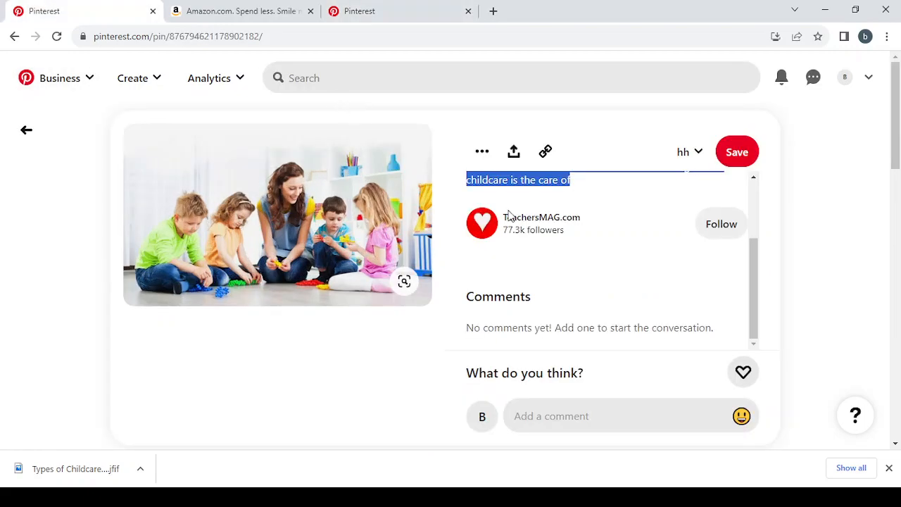
scroll(476, 217, up, 2)
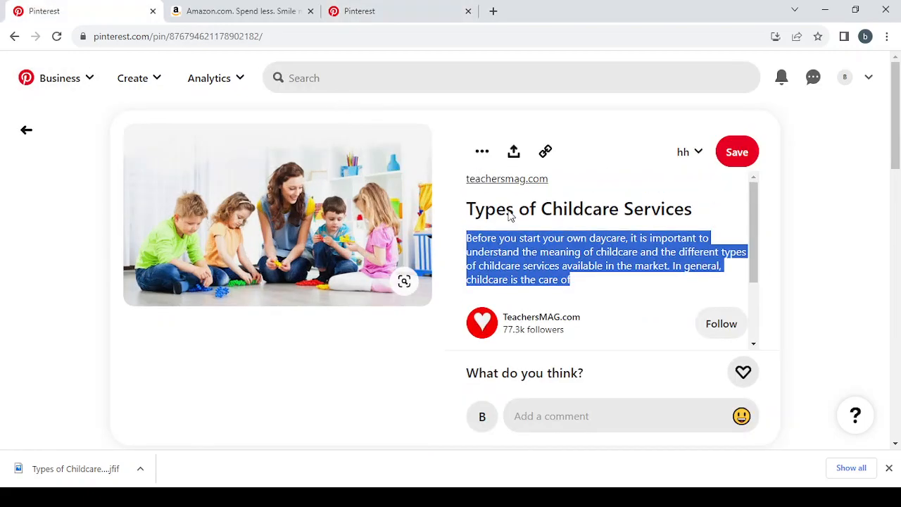
click(375, 6)
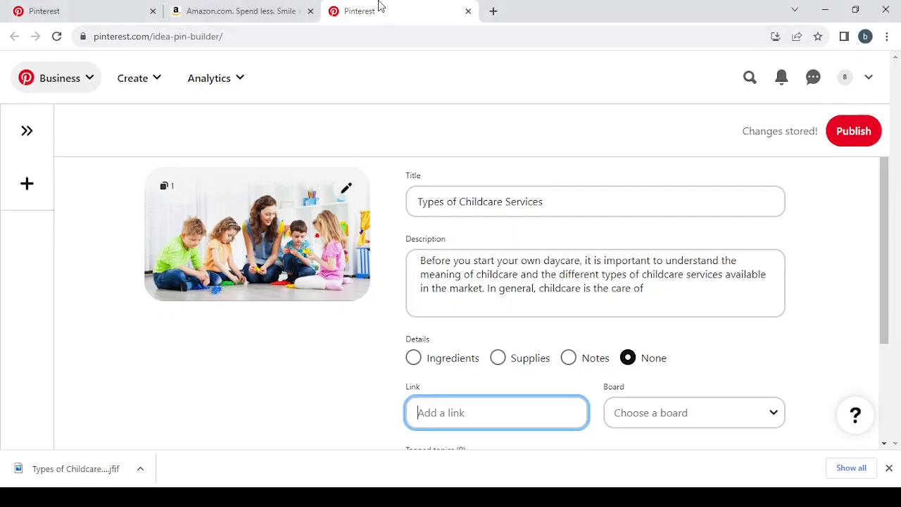
Switch to Amazon and search for "Childcare and Parenting Services".
click(208, 5)
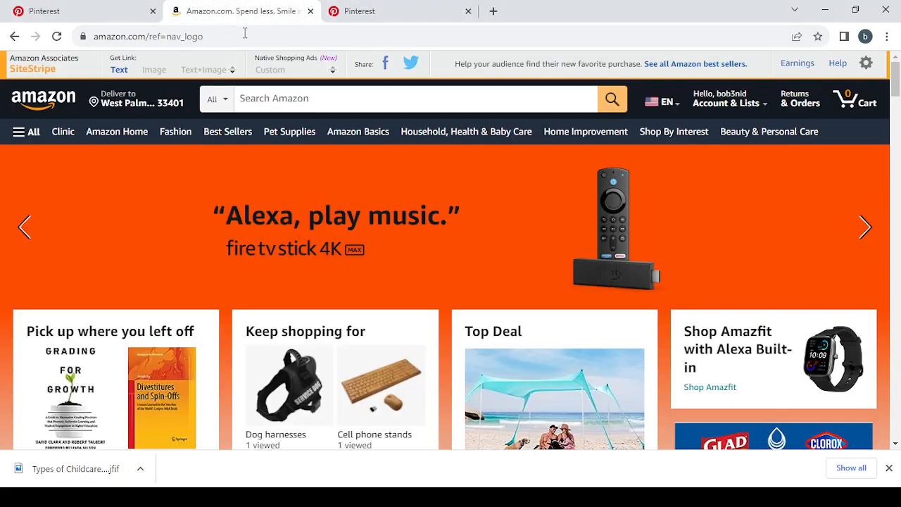
click(285, 98)
key(ctrl+v)
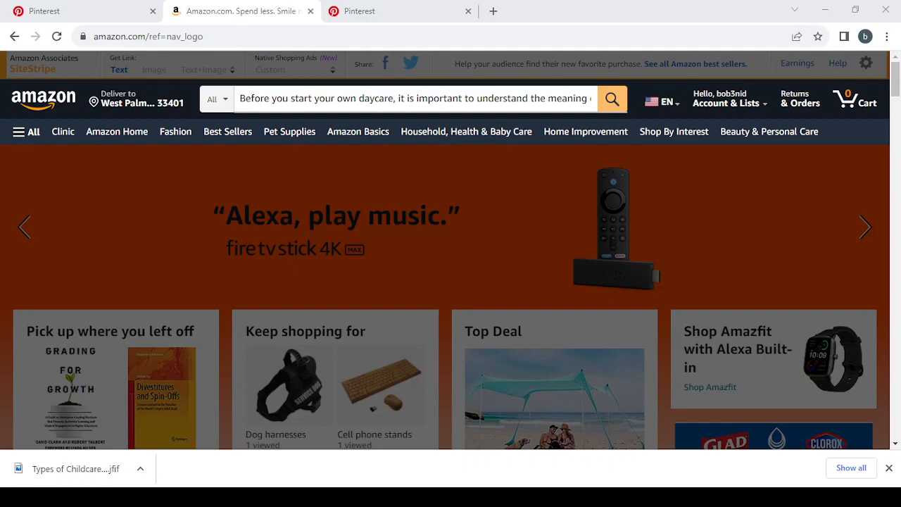
click(503, 103)
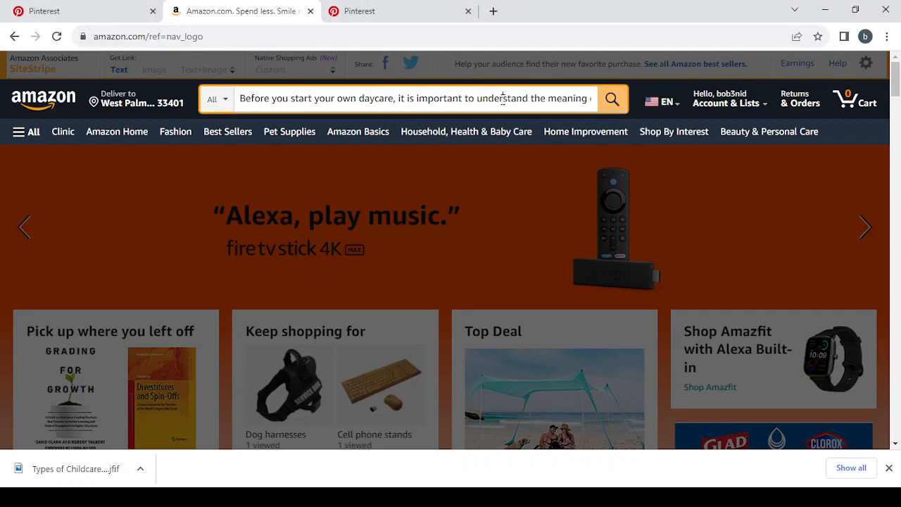
key(ctrl+a)
text(Childcare and Parenting Services)
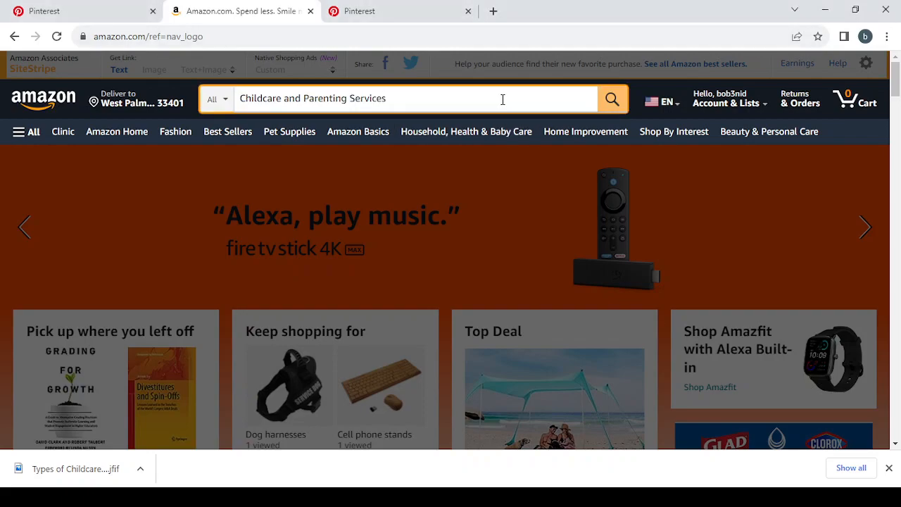
key(Return)
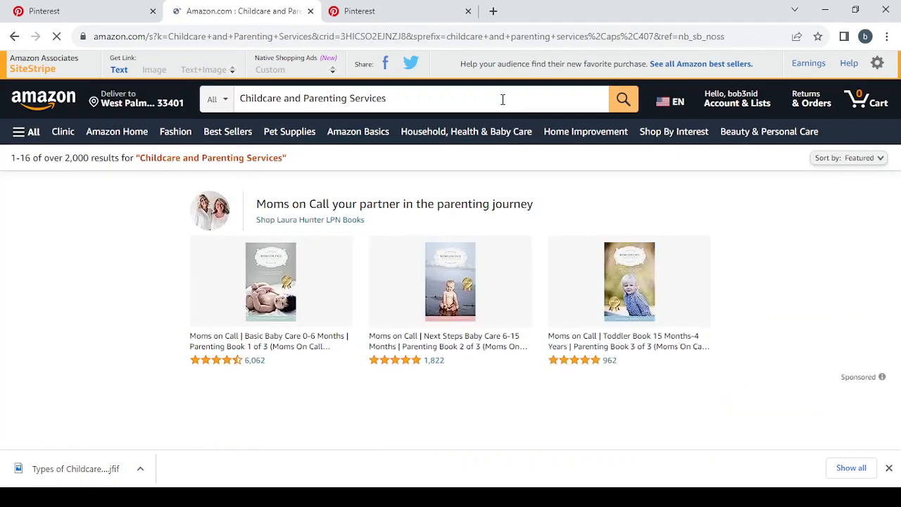
Open the product page of "The Whole-Brain Child: 12 Revolutionary Strategies" from the search results and dismiss the browser's downloads bar.
scroll(808, 232, down, 3)
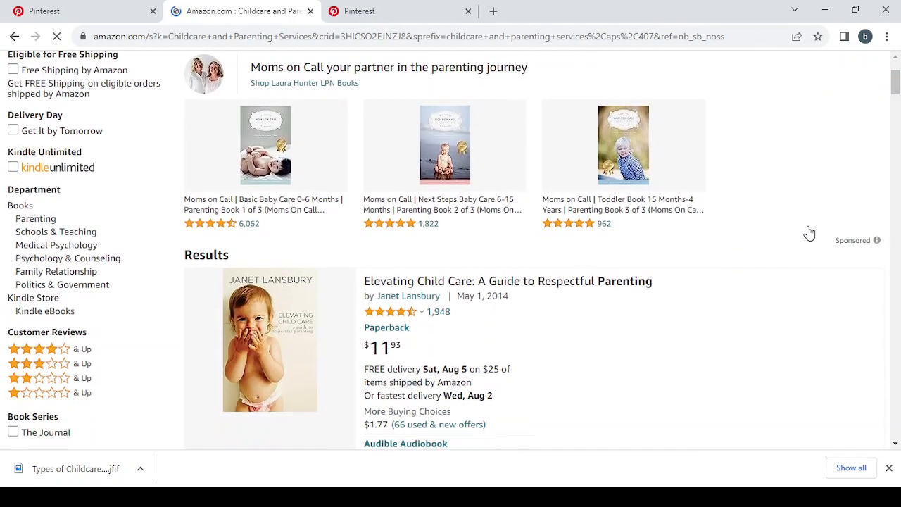
scroll(810, 233, down, 3)
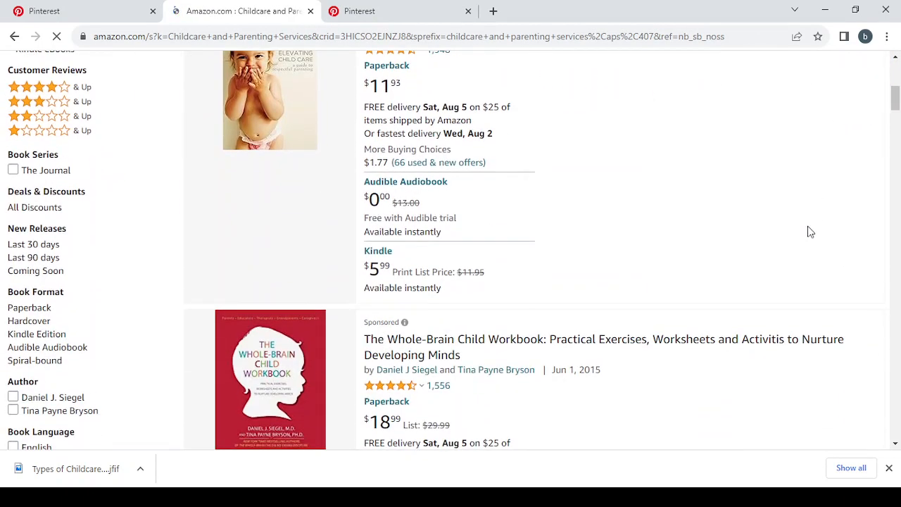
scroll(808, 232, down, 5)
scroll(808, 232, down, 1)
scroll(806, 232, up, 2)
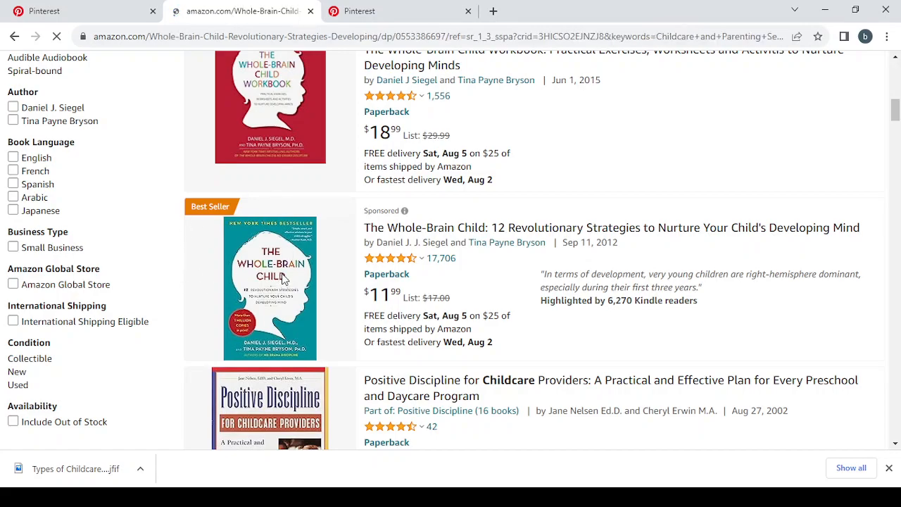
click(889, 468)
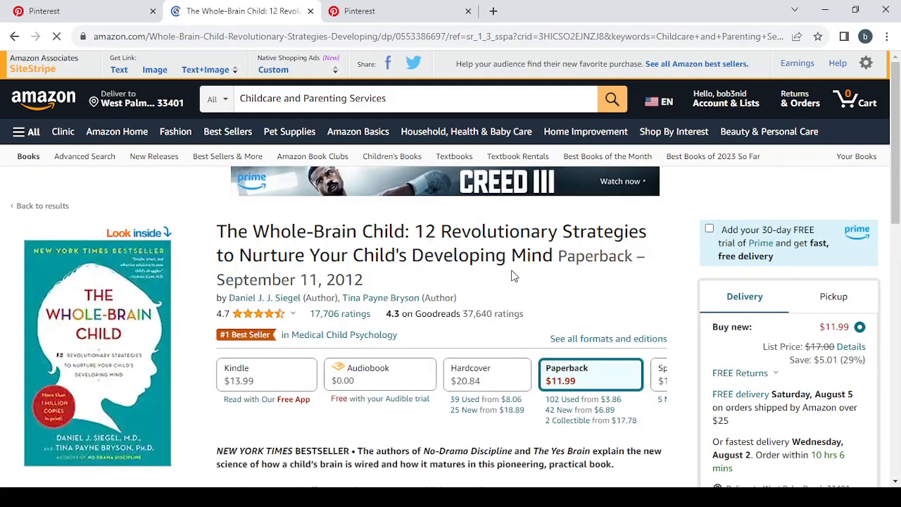
Examine the book's product page, including its formats, description, publication details and frequently bought together items.
scroll(512, 275, down, 2)
scroll(512, 274, down, 1)
scroll(513, 321, up, 4)
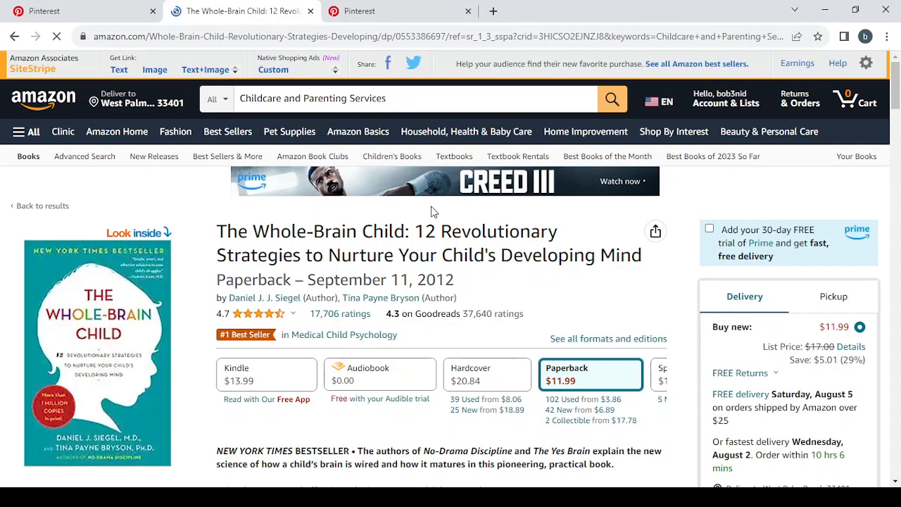
scroll(432, 211, down, 3)
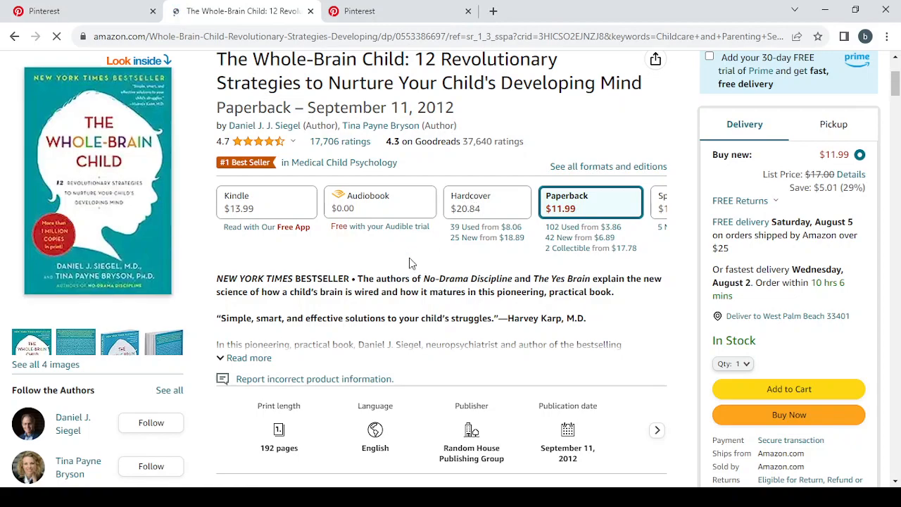
scroll(412, 263, down, 3)
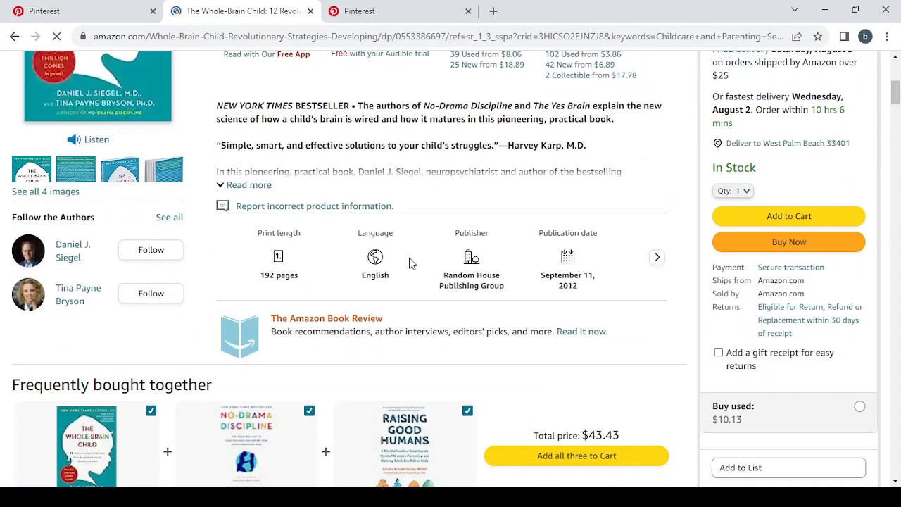
scroll(314, 171, up, 2)
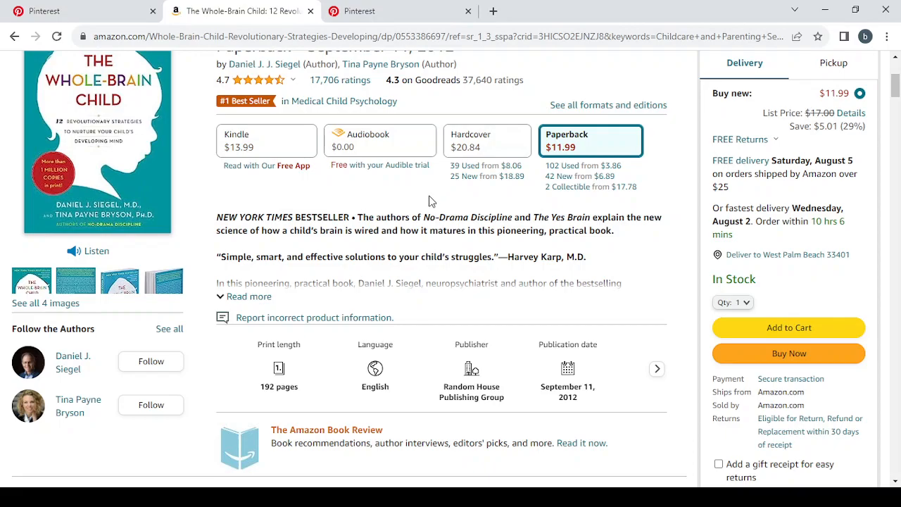
scroll(431, 201, down, 5)
scroll(431, 201, up, 2)
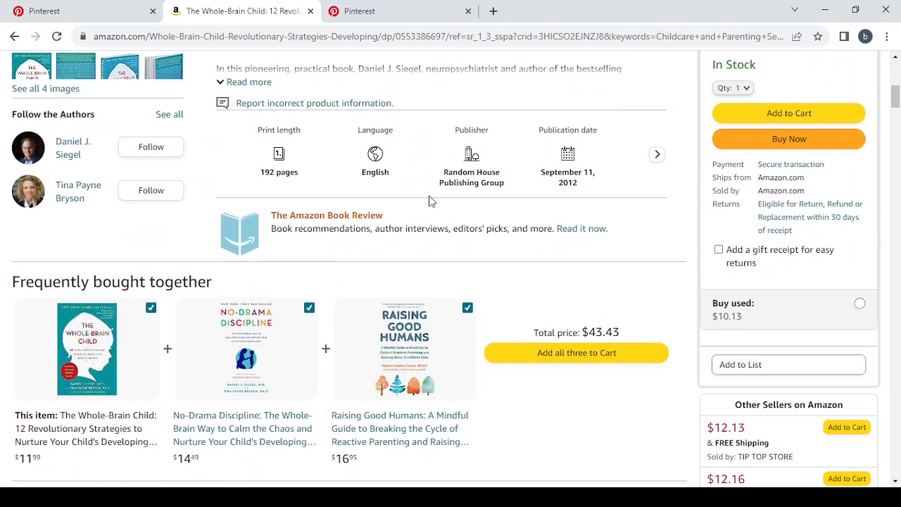
scroll(431, 200, up, 2)
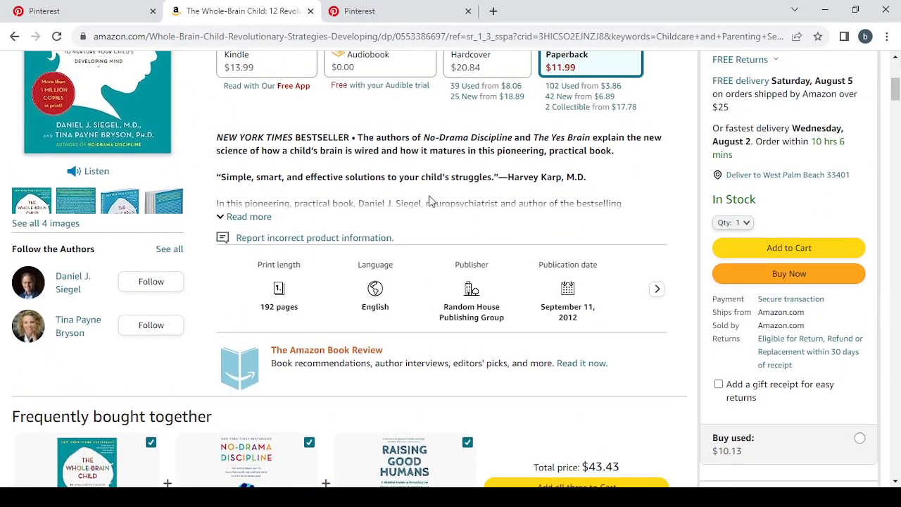
scroll(432, 200, up, 5)
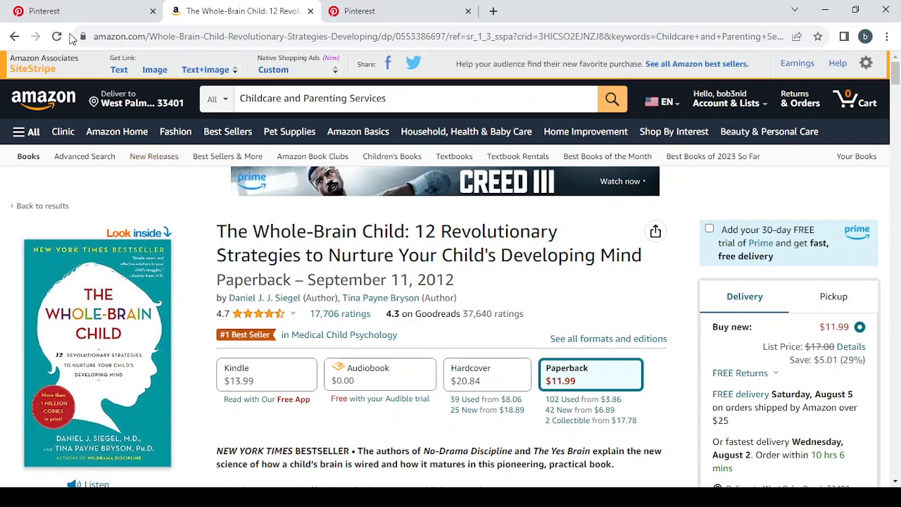
Generate the book's short SiteStripe text link, paste it as the Idea Pin's link on Pinterest, and dismiss Amazon's text link popup.
click(122, 74)
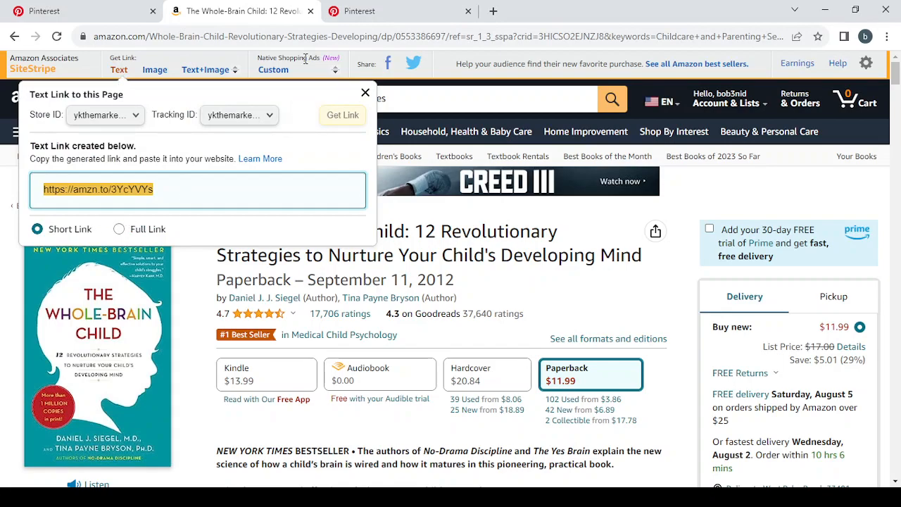
click(394, 8)
scroll(453, 338, down, 2)
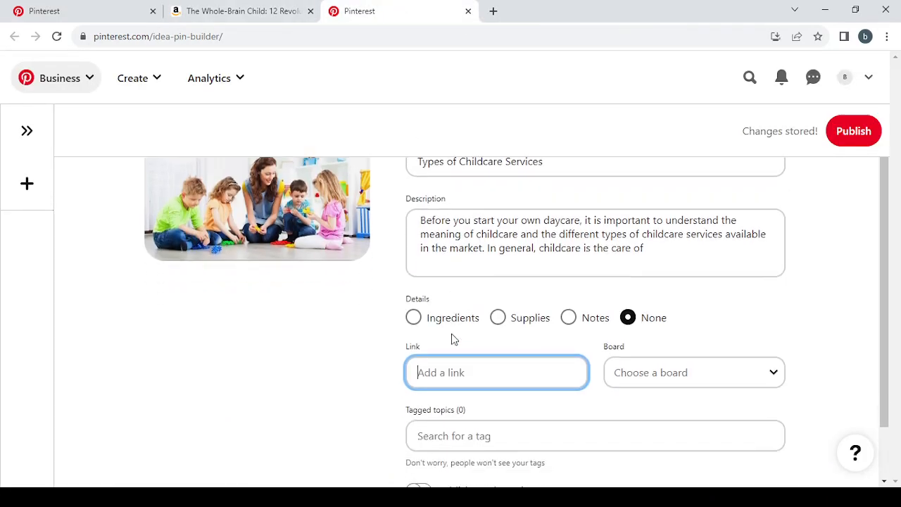
text(https://amzn.to/3YcYVYs)
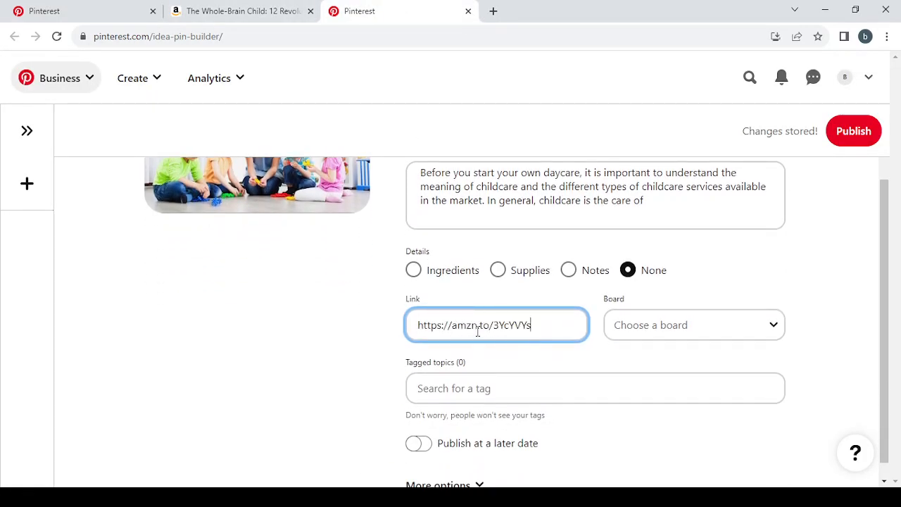
scroll(579, 328, down, 1)
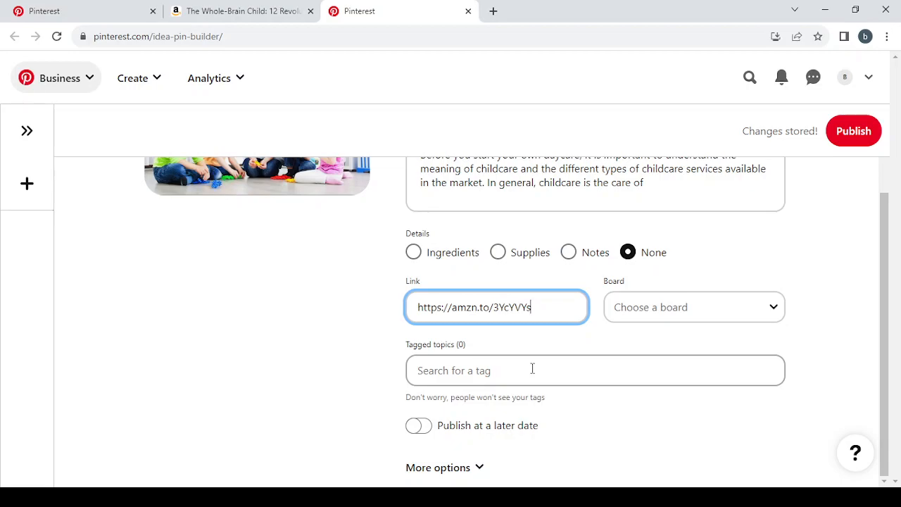
scroll(532, 368, up, 2)
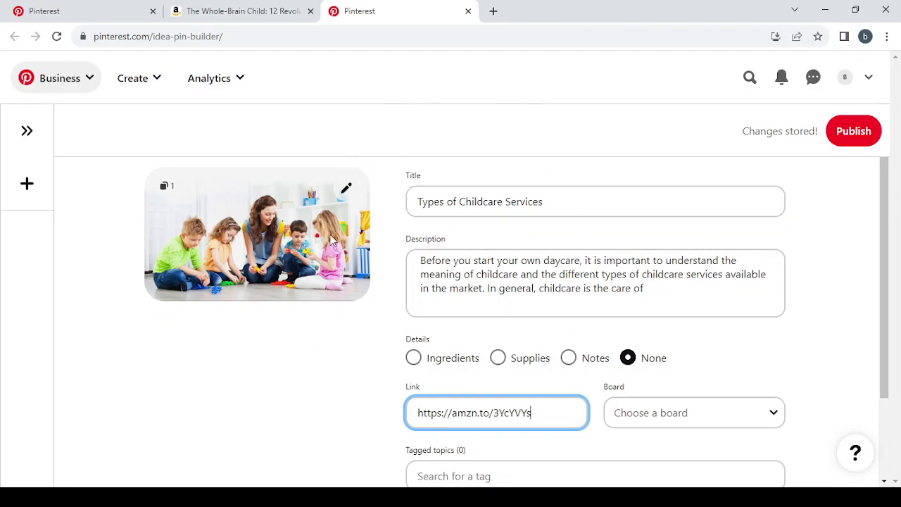
click(255, 7)
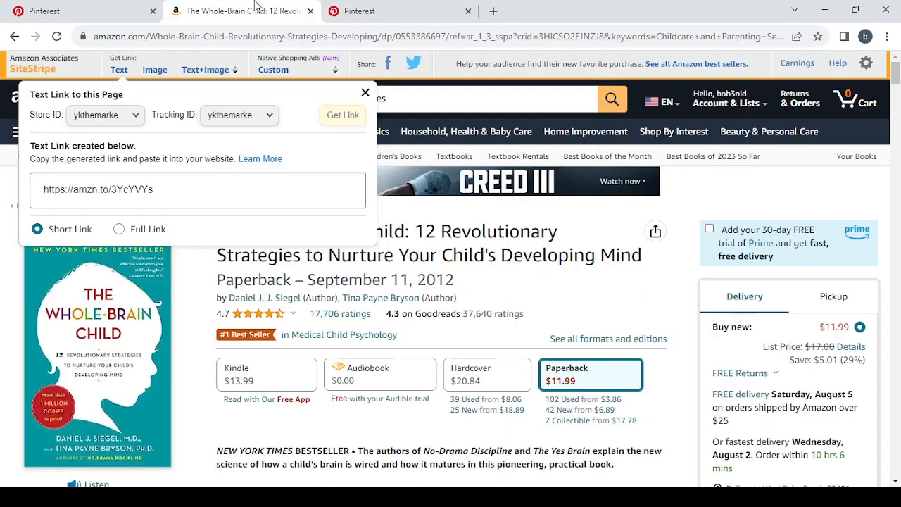
click(365, 93)
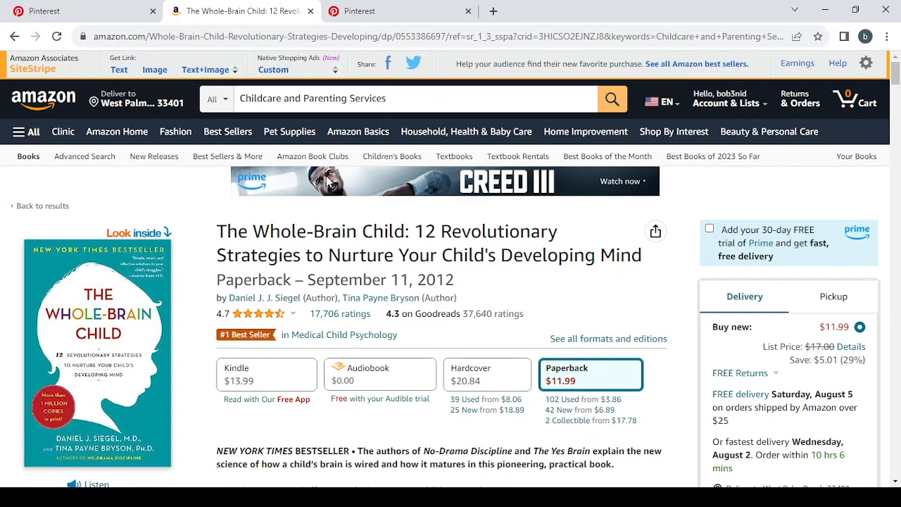
Switch back to the Pinterest Idea Pin builder and add "Children Shoes" as the first tagged topic.
click(400, 7)
scroll(428, 281, down, 2)
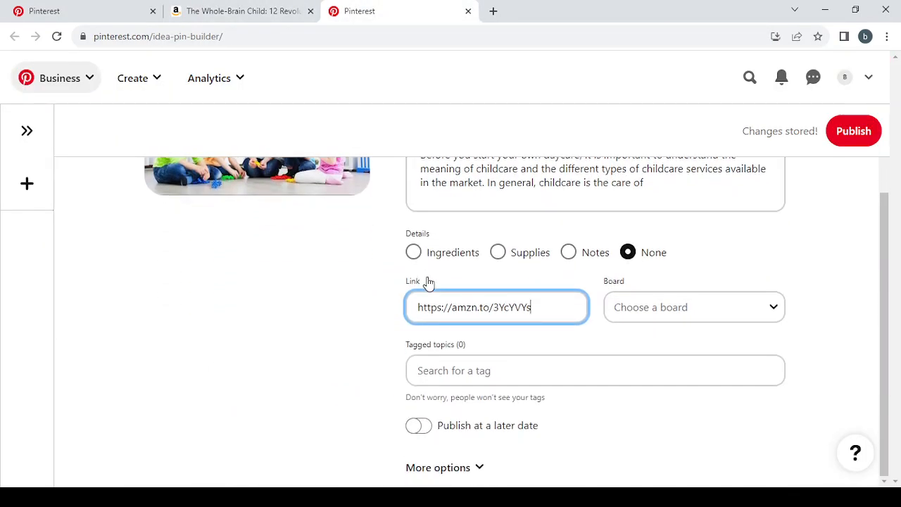
click(468, 370)
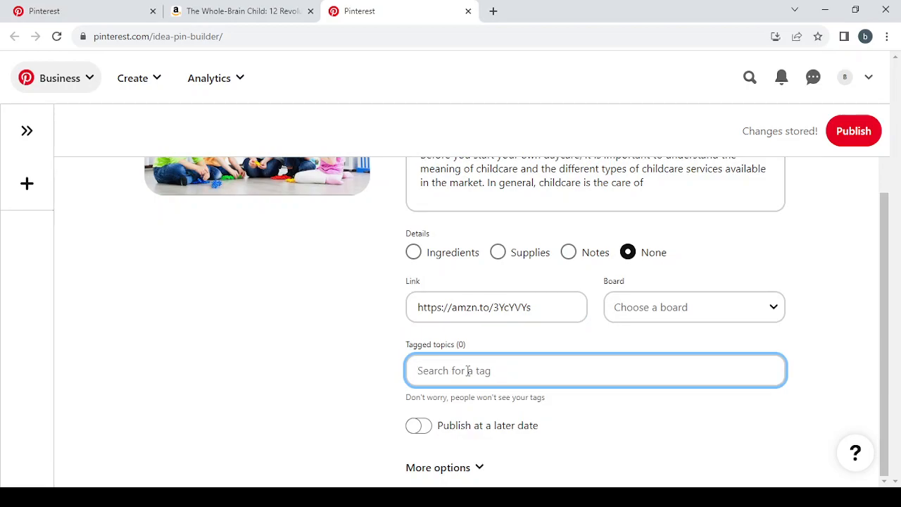
text(chi)
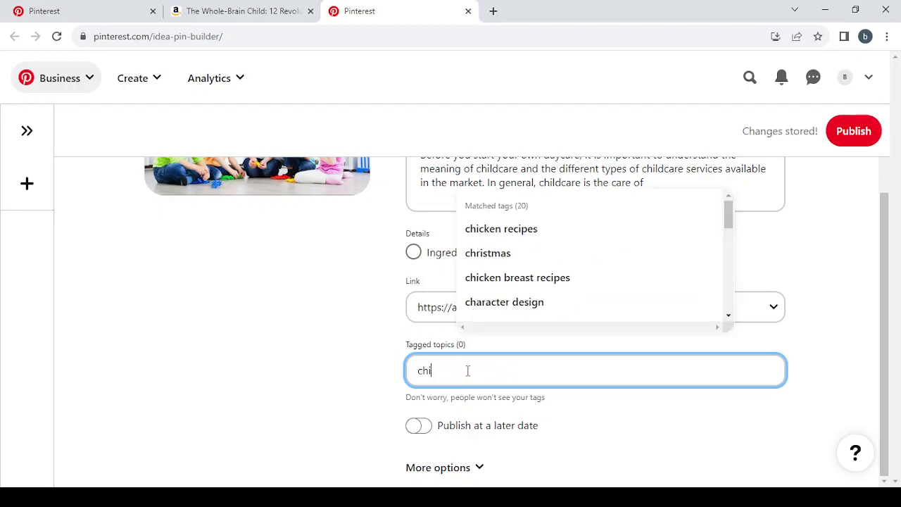
text(ldr)
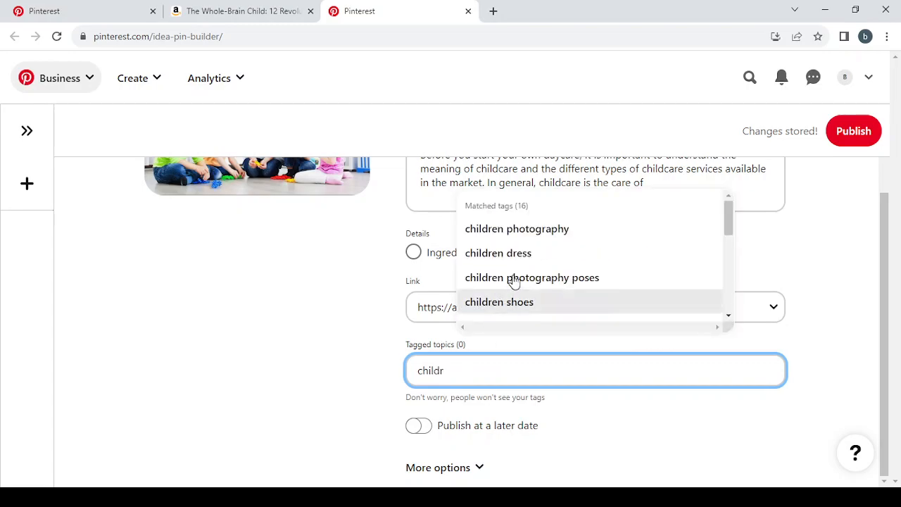
click(543, 302)
Search the tags for "children" and add "Children Photography" to the Idea Pin's tagged topics.
click(497, 378)
text(ch)
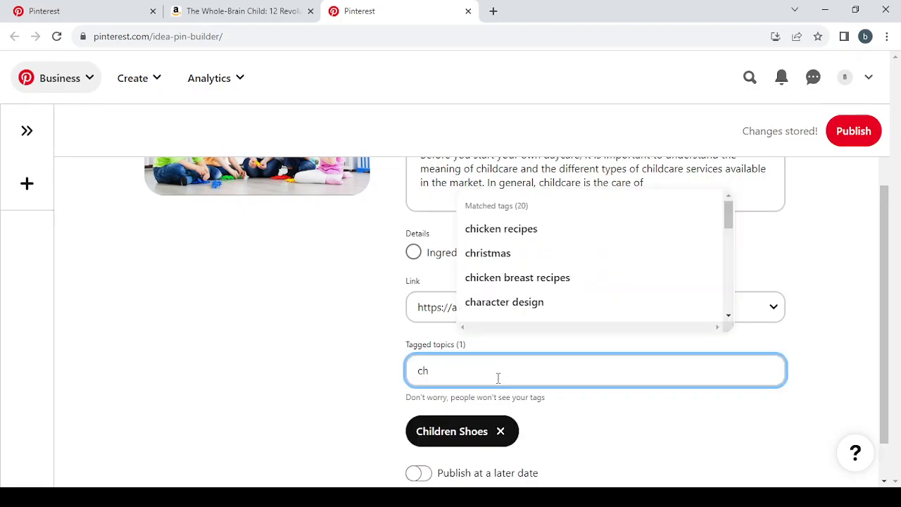
text(ildren)
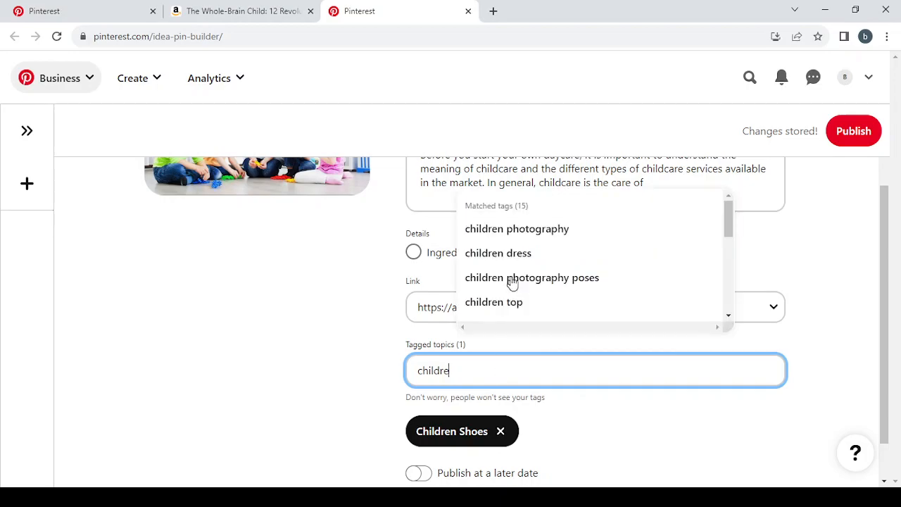
click(535, 235)
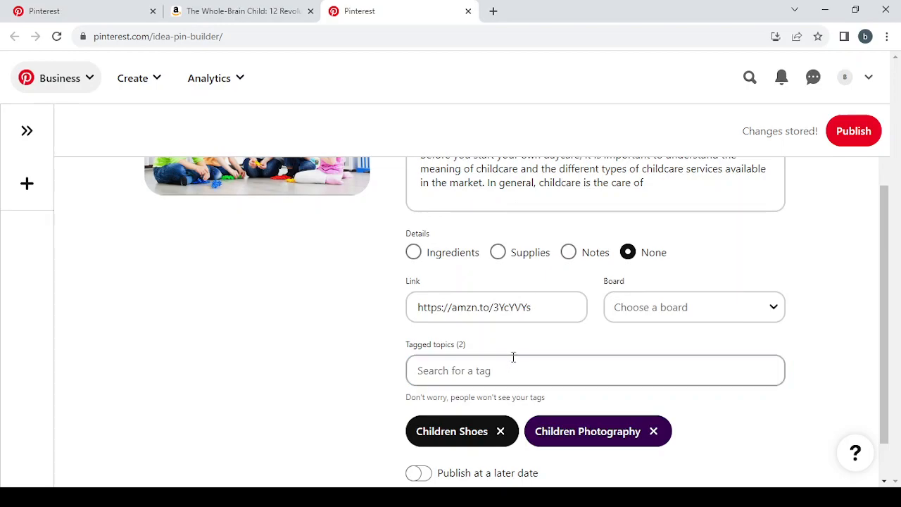
Search the tags for "parenting" and add "Parenting Quotes" and "Natural and Holistic Parenting" to the tagged topics.
text(p)
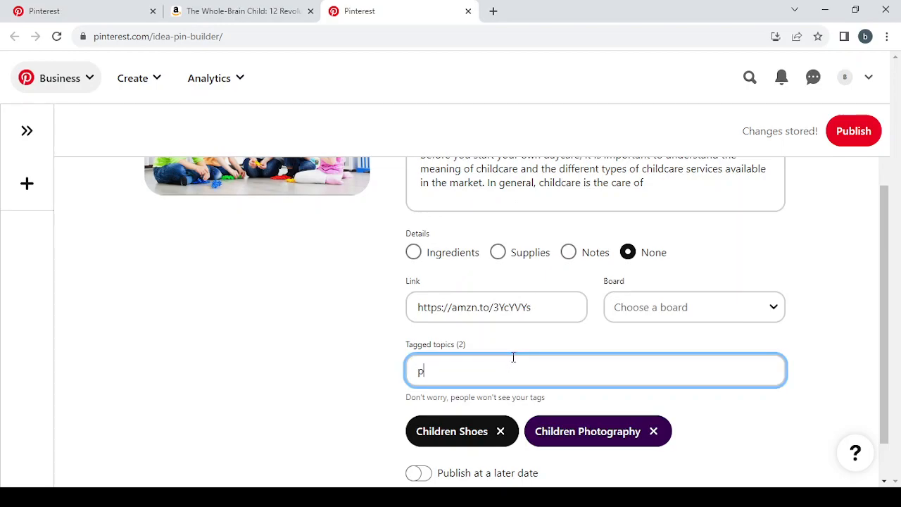
text(arenting)
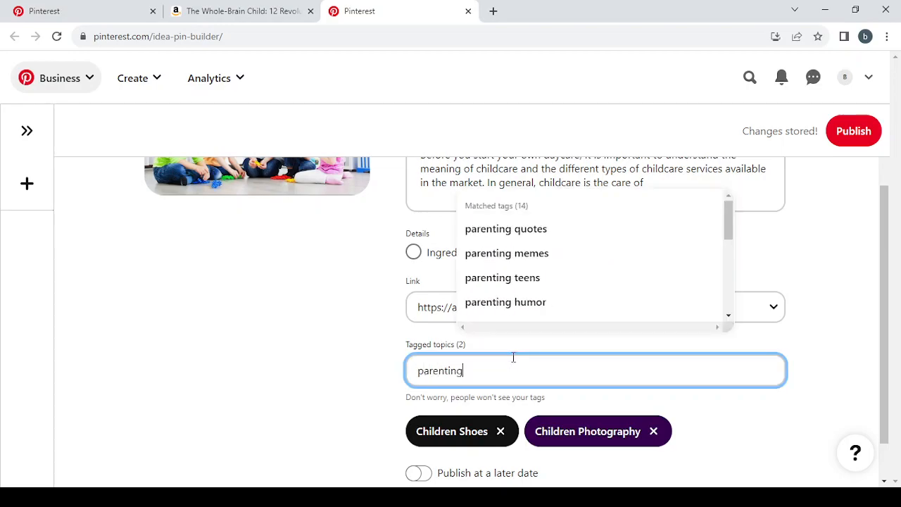
click(551, 230)
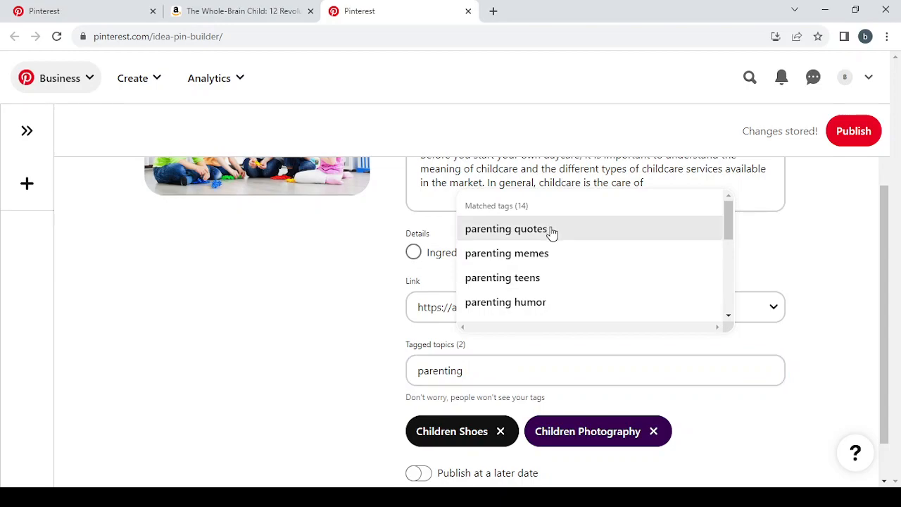
click(519, 361)
text(par)
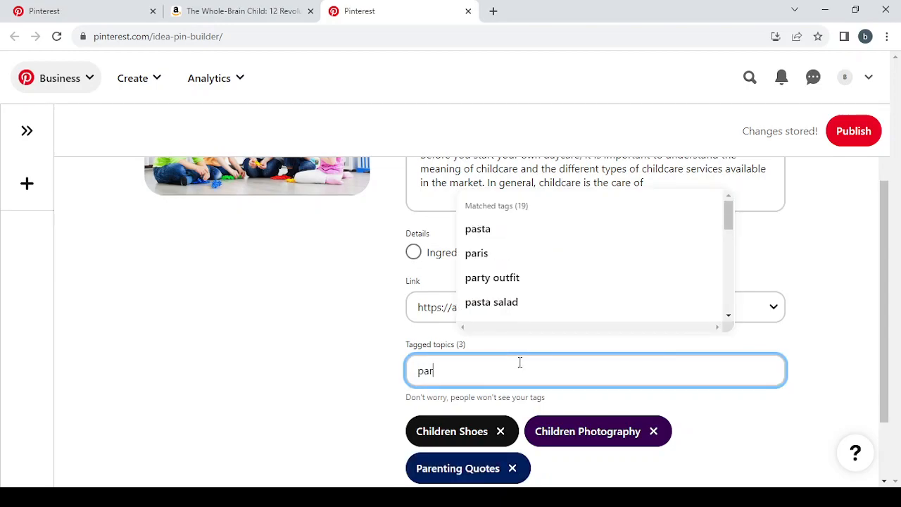
text(enting)
drag(547, 282, 616, 258)
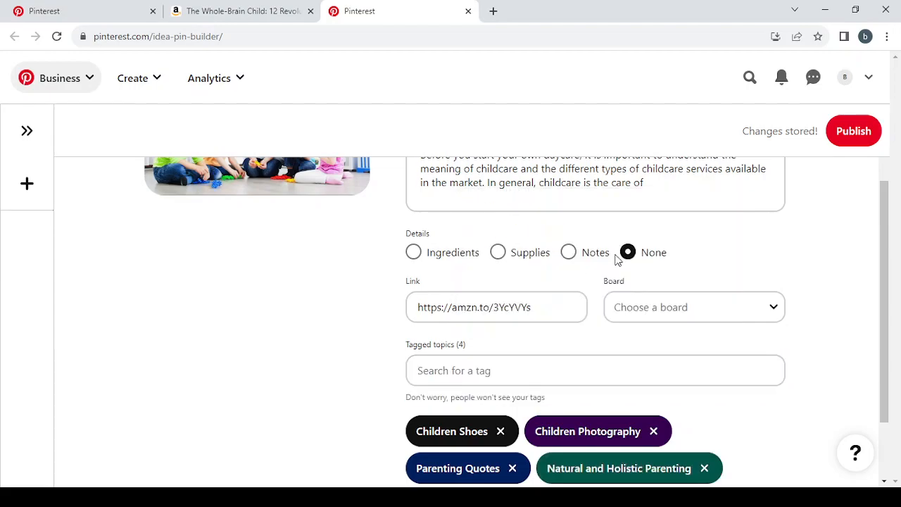
Review the Idea Pin's description, link, tagged topics and publishing options, glancing back at the Amazon book page.
click(530, 377)
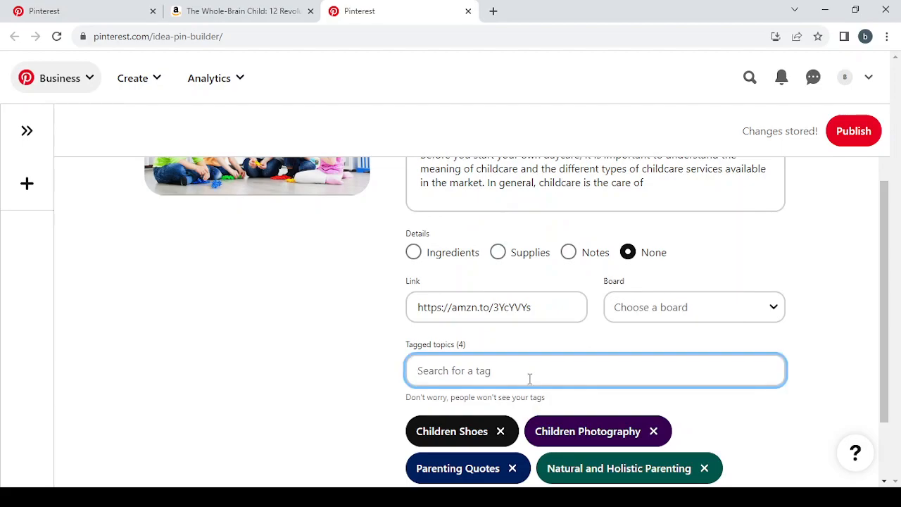
click(434, 497)
click(354, 411)
scroll(534, 367, down, 2)
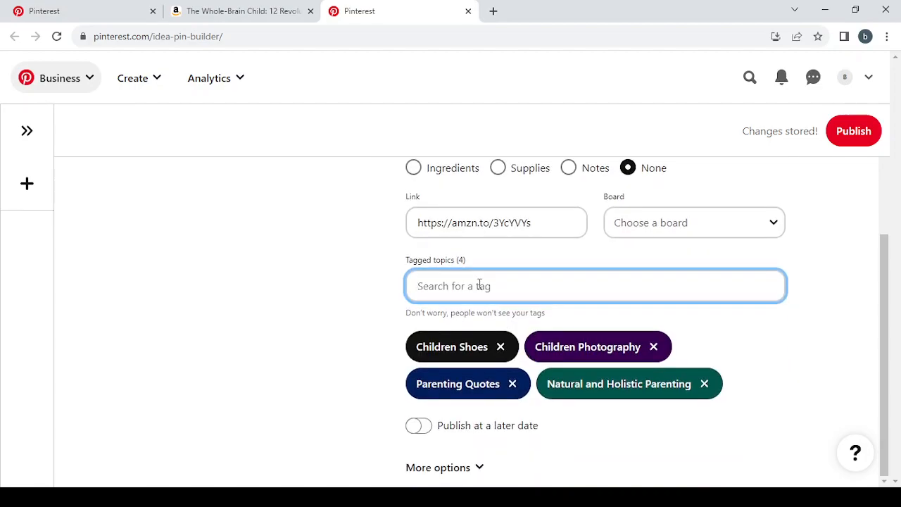
scroll(479, 284, up, 2)
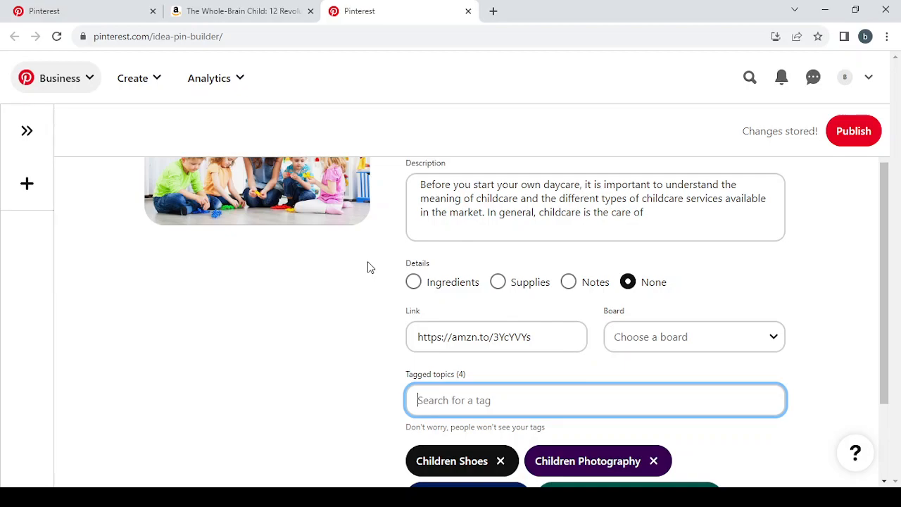
scroll(367, 268, down, 1)
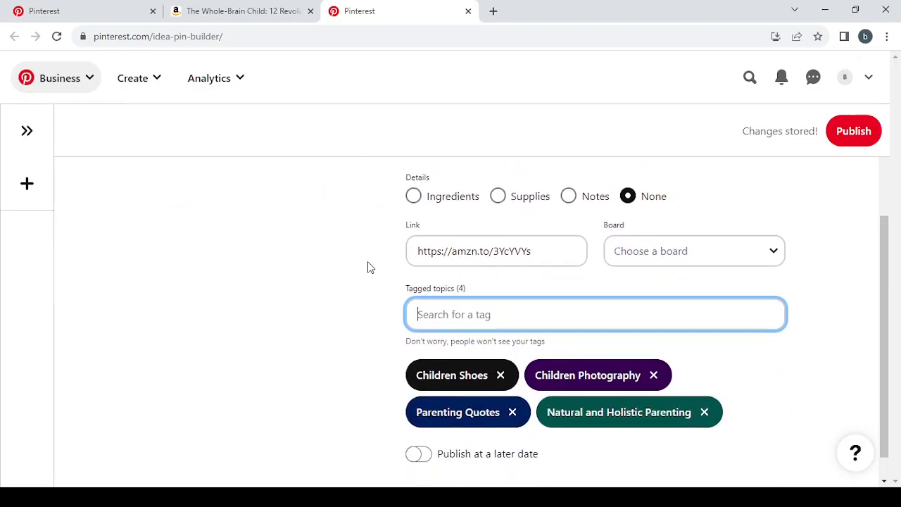
click(235, 7)
click(371, 7)
scroll(333, 239, up, 2)
scroll(334, 239, down, 3)
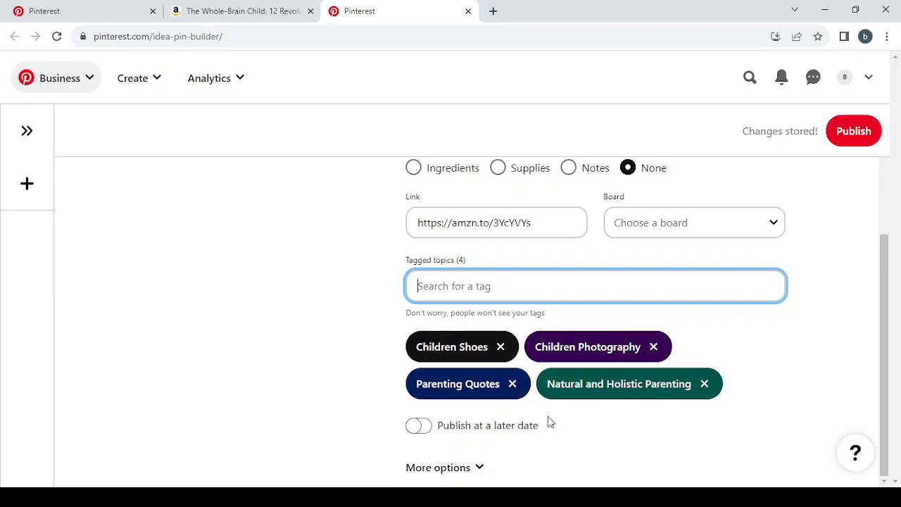
Publish the "Types of Childcare Services" Idea Pin after a last check of its title, description and link.
scroll(826, 339, up, 3)
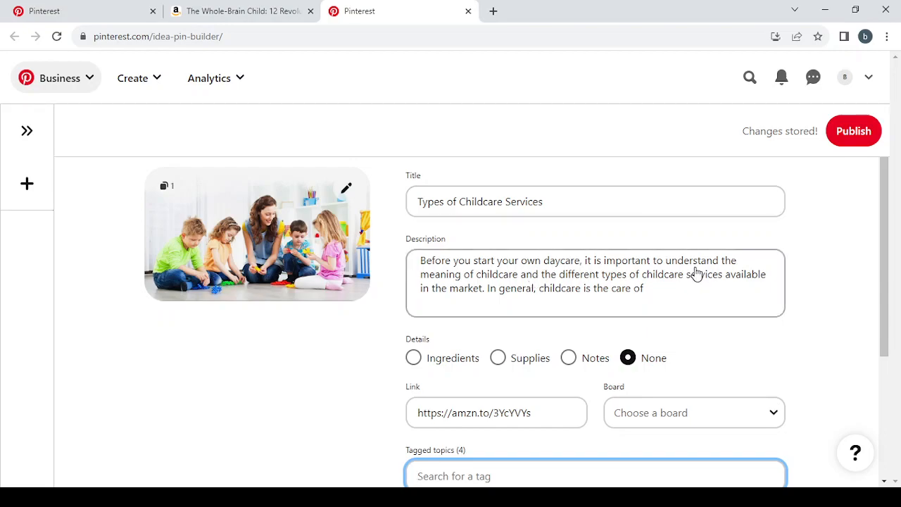
scroll(695, 273, down, 1)
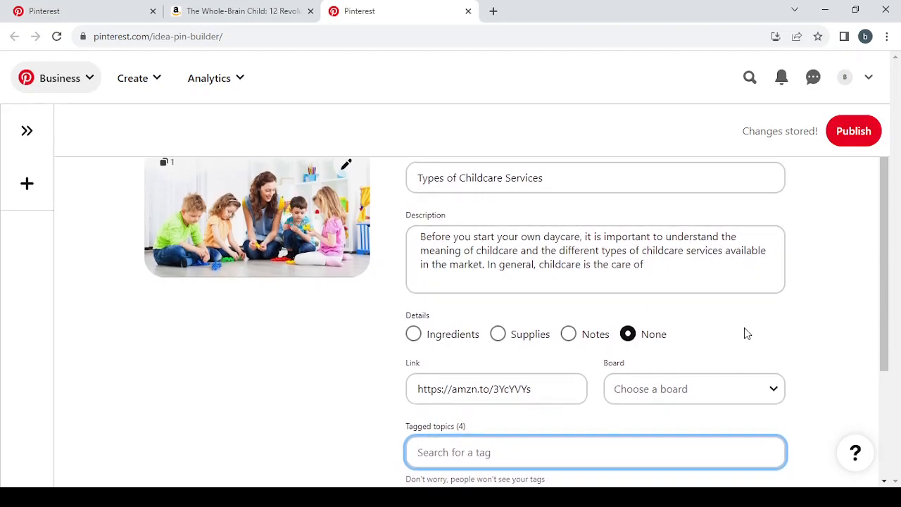
click(850, 137)
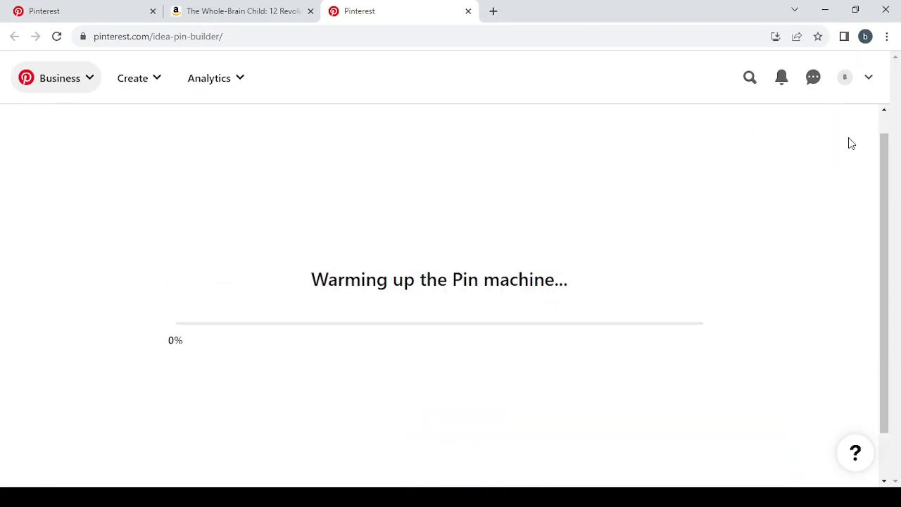